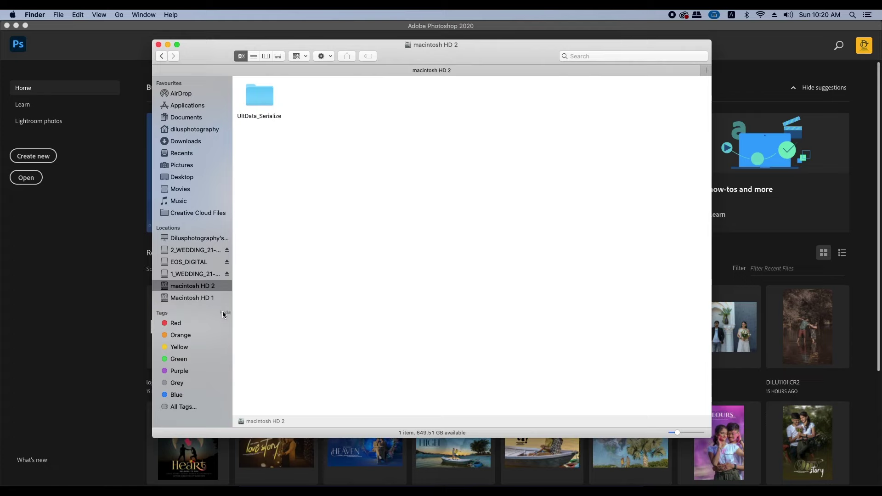
Step: Browse the 2_WEDDING_21-22 drive into PRE-WEDDING 2022 and open the 100EOS5D photo folder under 002 and DCIM
click(203, 251)
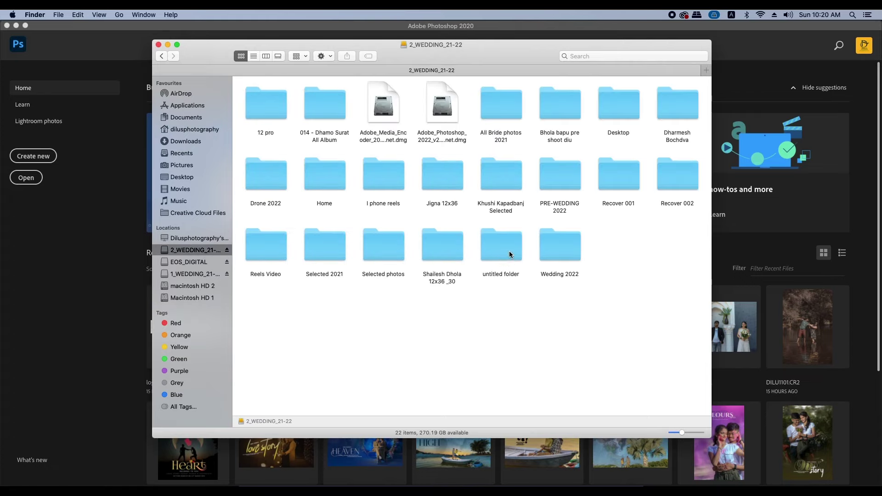
click(580, 247)
double_click(569, 186)
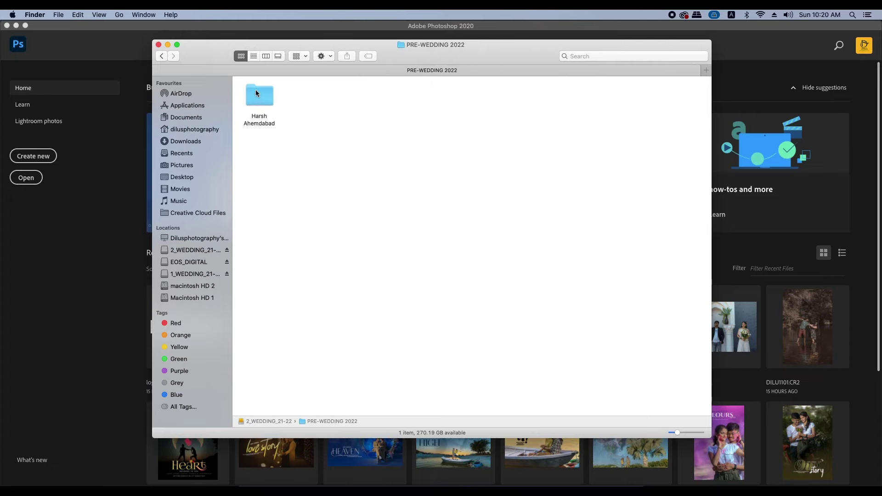
double_click(256, 90)
double_click(312, 95)
double_click(257, 95)
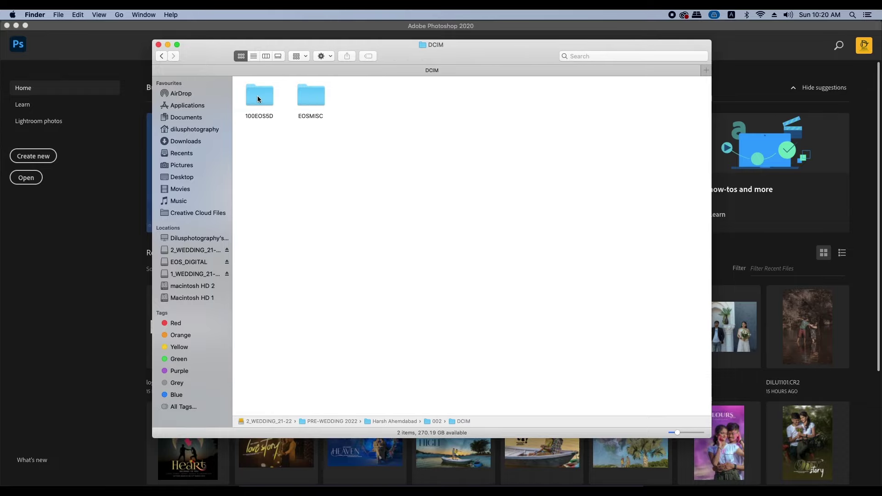
double_click(272, 95)
Step: Preview the circle-lit couple silhouette DILU6351.JPG and open its raw version, DILU6351.CR2, in Photoshop's Camera Raw
scroll(577, 277, down, 15)
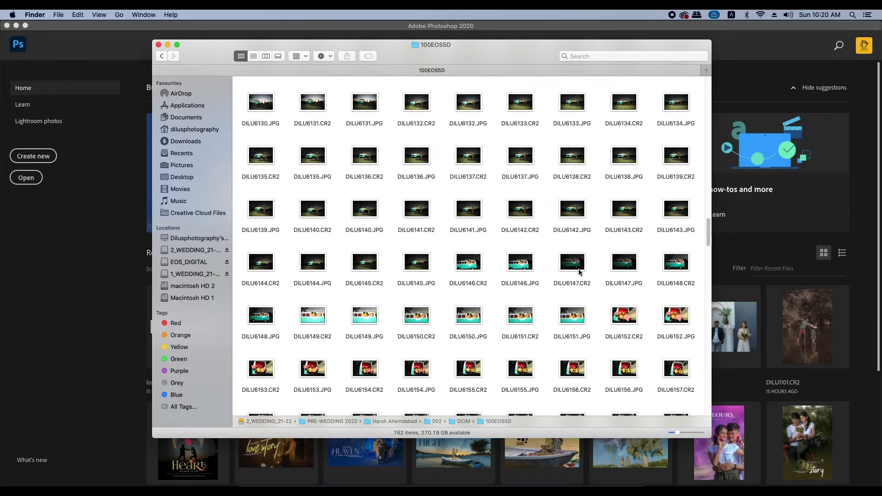
drag(710, 235, 706, 404)
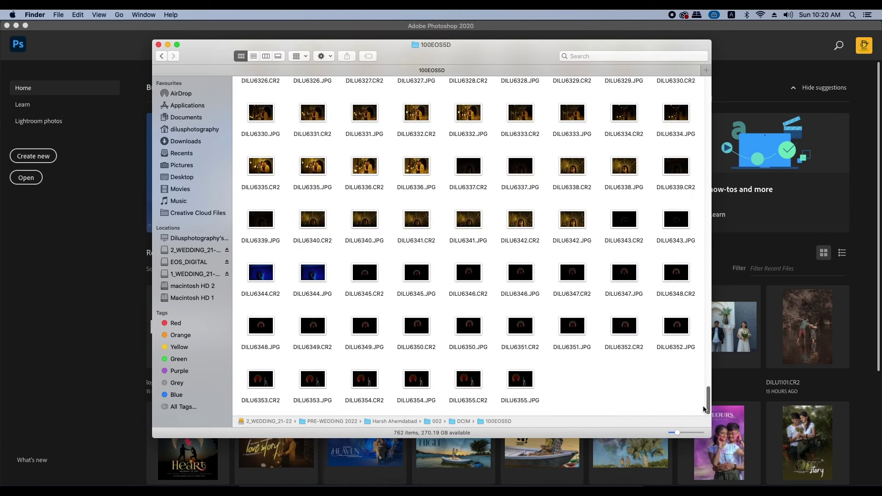
click(567, 327)
key(space)
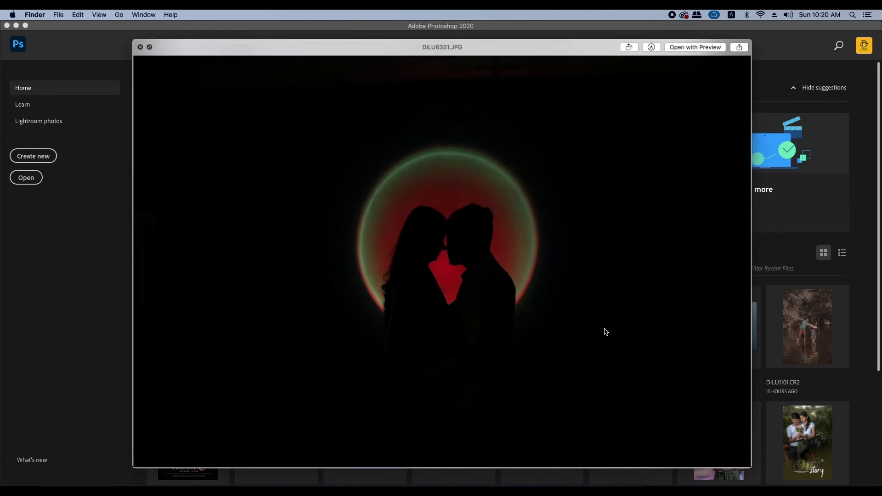
key(space)
right_click(523, 327)
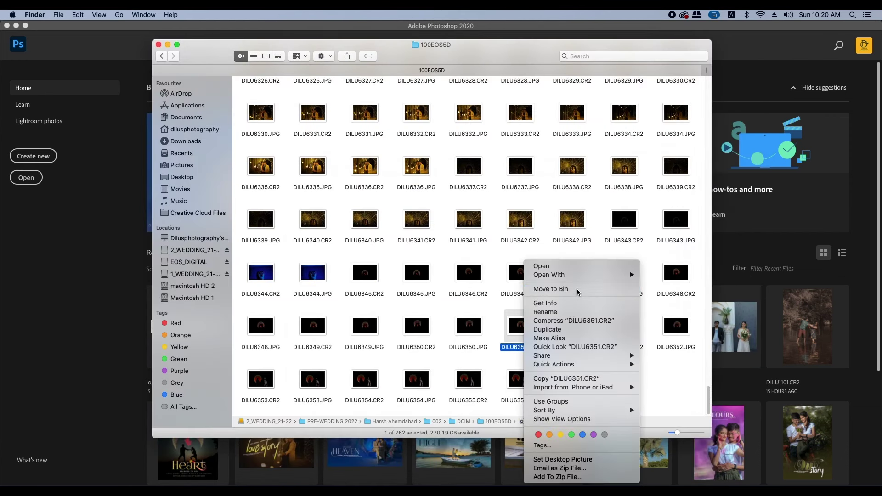
mouse_move(575, 274)
click(699, 276)
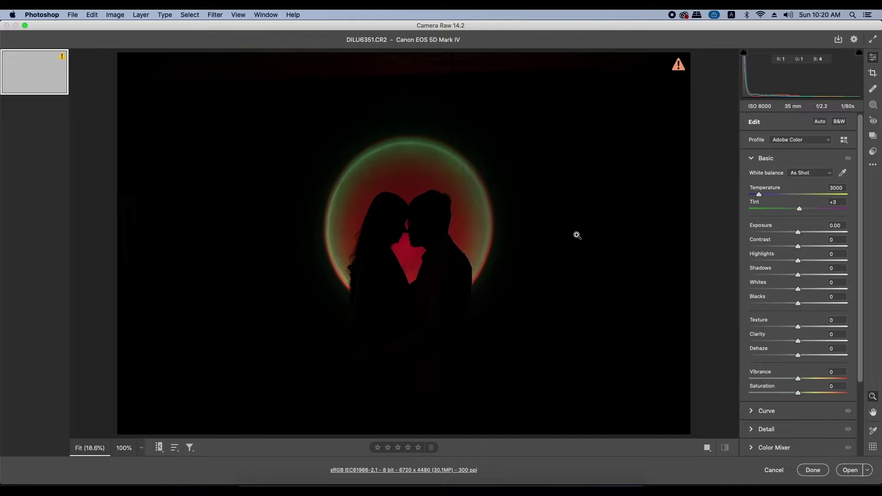
Step: Adjust the raw photo's tones to Exposure +0.85, Highlights -10, Shadows +36 and Whites +44
drag(798, 232, 793, 260)
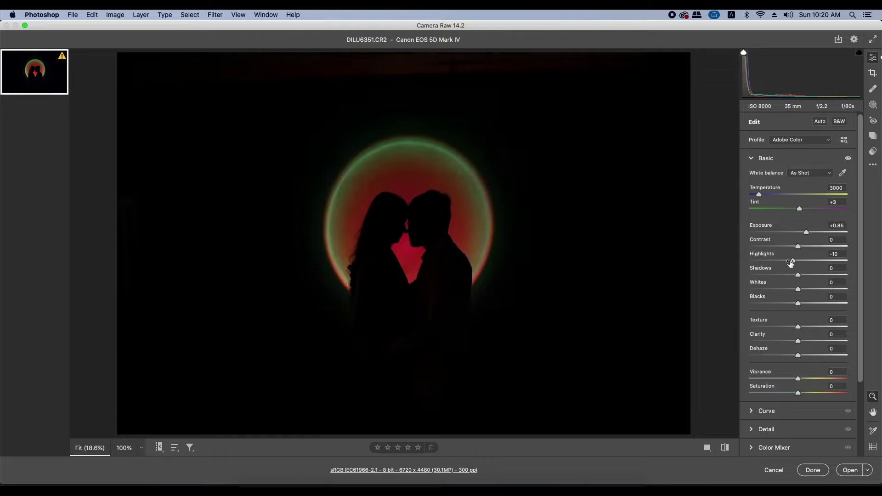
click(818, 289)
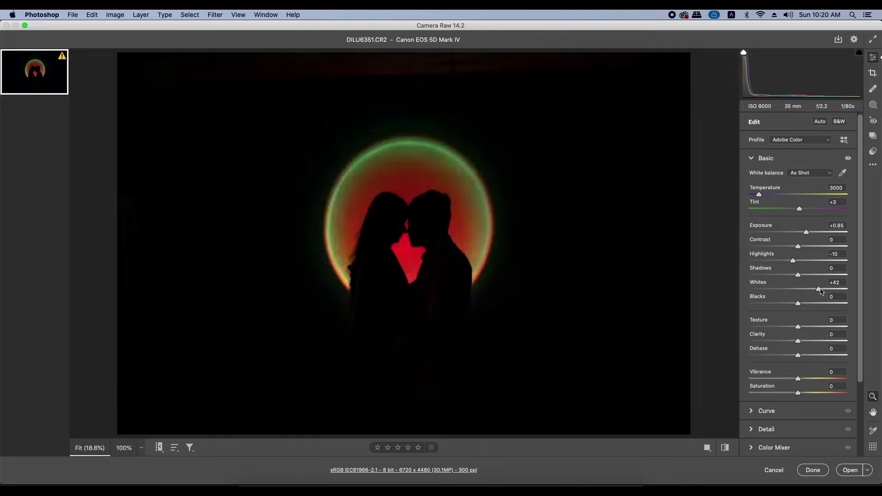
click(754, 159)
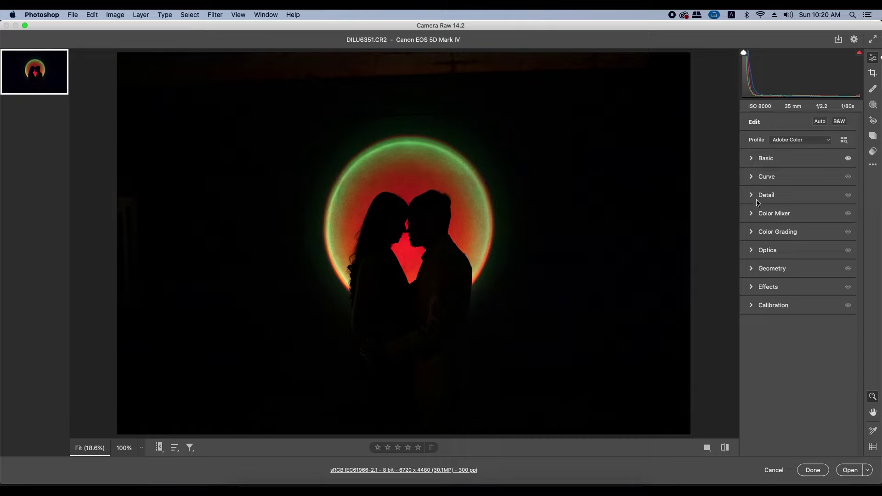
Step: Raise the Noise Reduction amount in the raw photo's detail settings
click(763, 250)
click(765, 196)
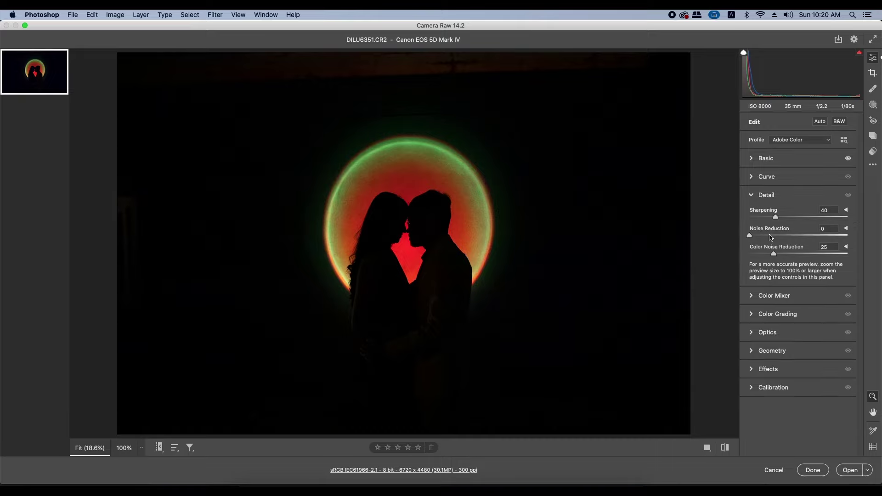
drag(776, 239, 784, 236)
Step: Refine the raw photo with Texture +15, Vibrance +27 and Blacks -21, readjust the Highlights, and open it for editing
click(766, 159)
click(765, 159)
click(765, 159)
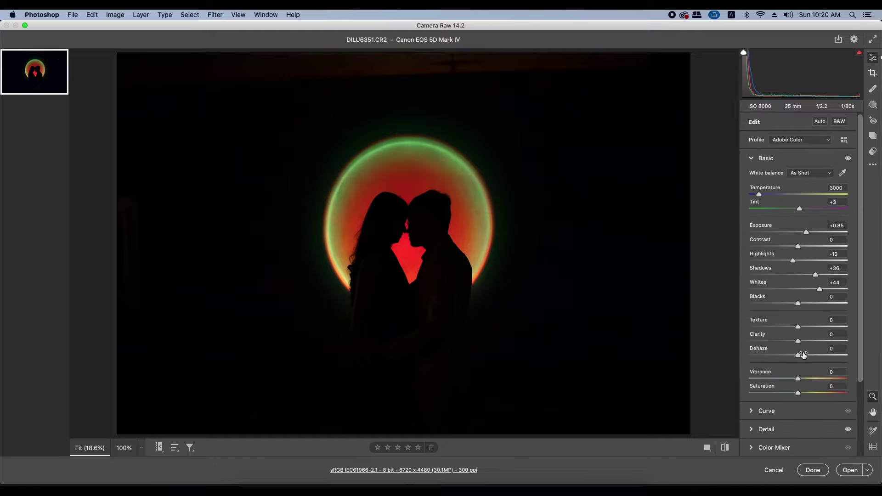
drag(802, 328, 808, 329)
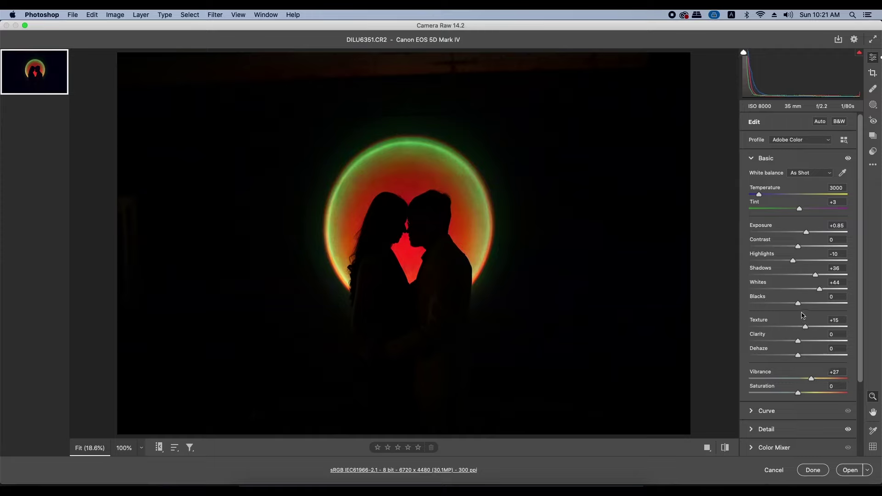
drag(799, 304, 788, 305)
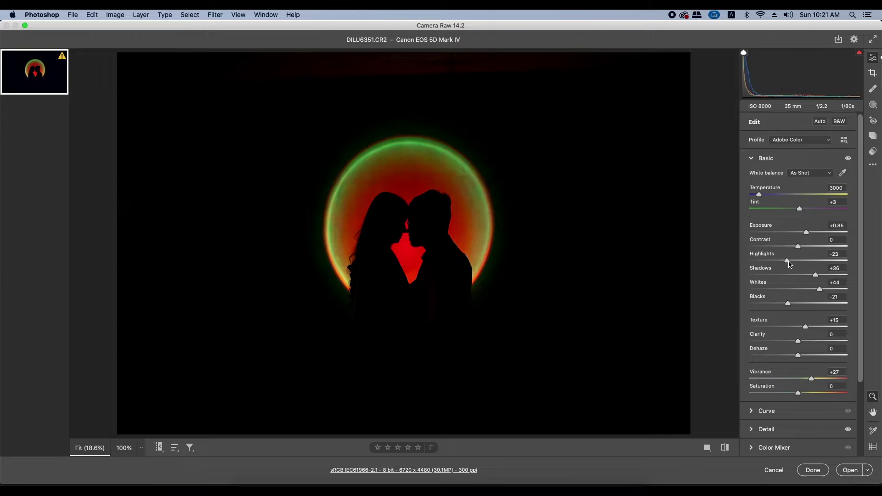
drag(791, 261, 797, 262)
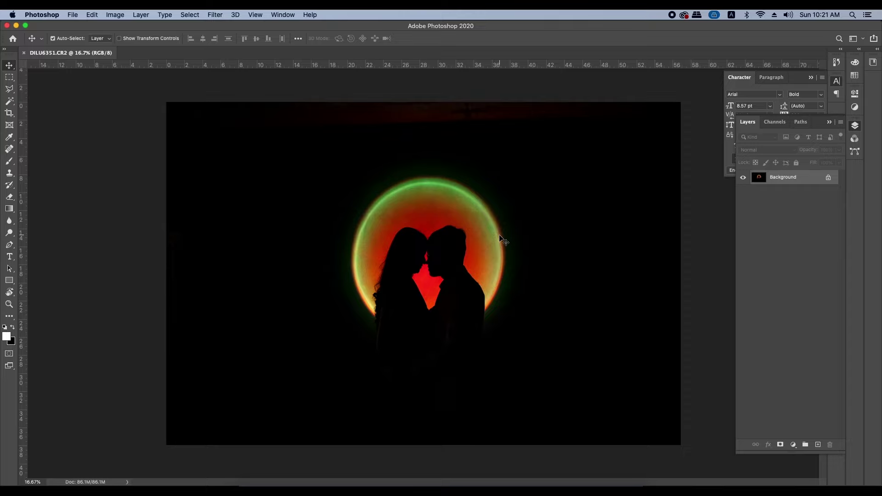
Step: Crop the photo to a 4:5 portrait ratio with the couple and glowing circle in the upper half of the frame
key(c)
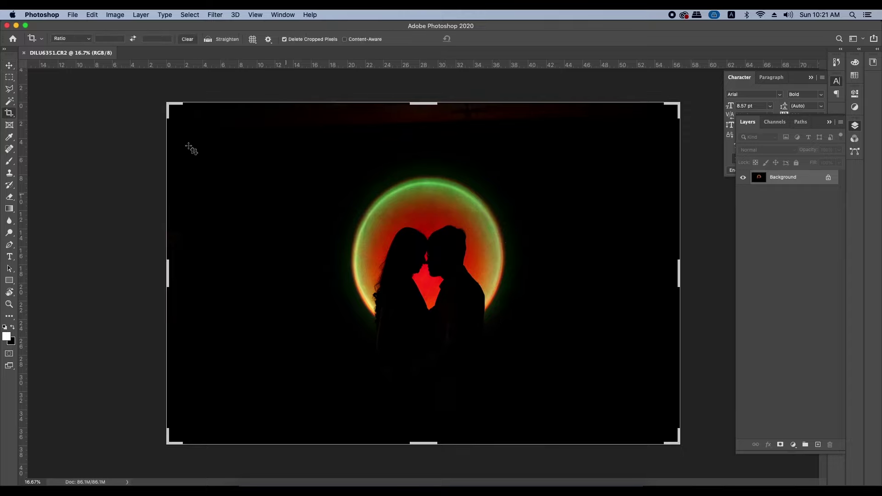
click(68, 40)
click(64, 69)
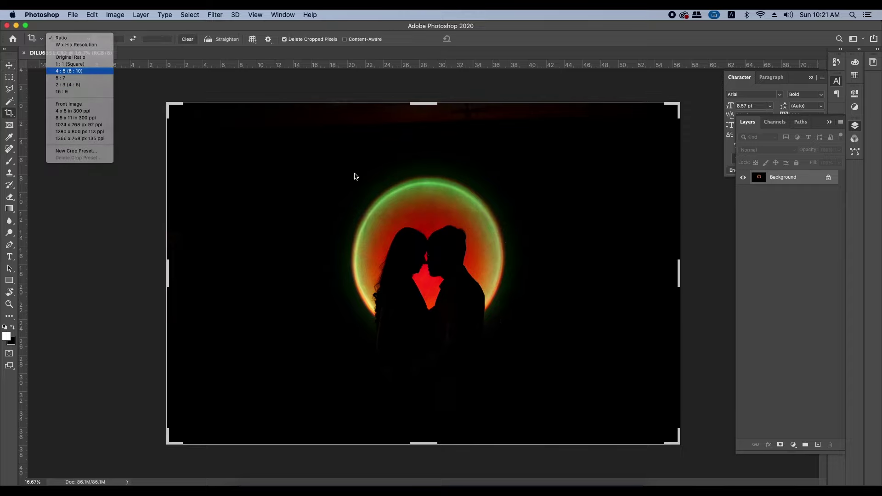
drag(468, 285, 465, 287)
drag(423, 103, 425, 89)
drag(488, 215, 484, 230)
drag(452, 269, 456, 229)
key(Return)
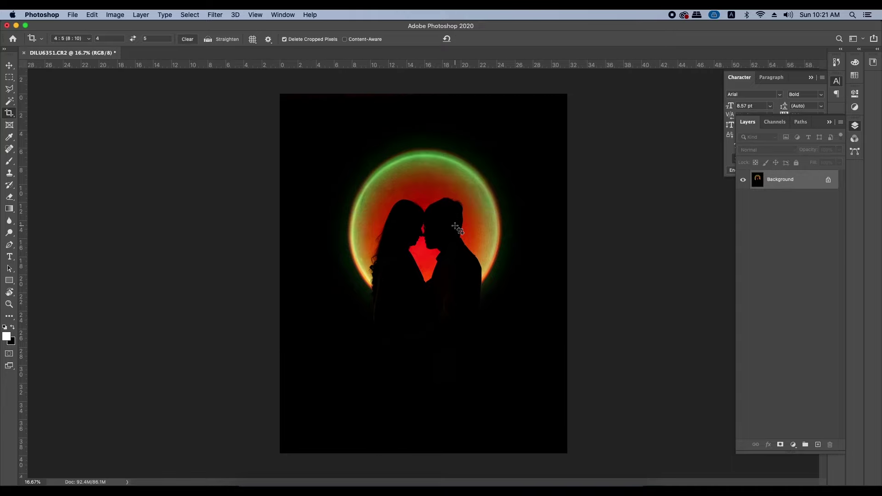
key(v)
key(super+plus)
key(super+plus)
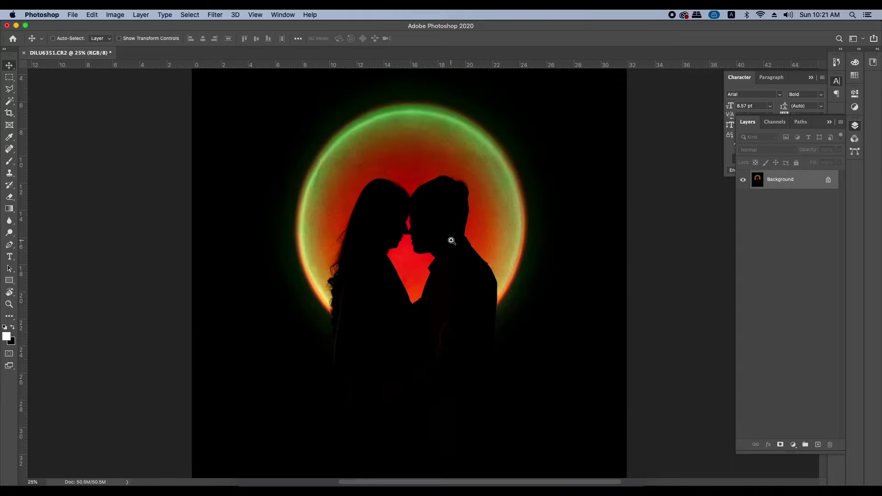
key(super+minus)
key(super+minus)
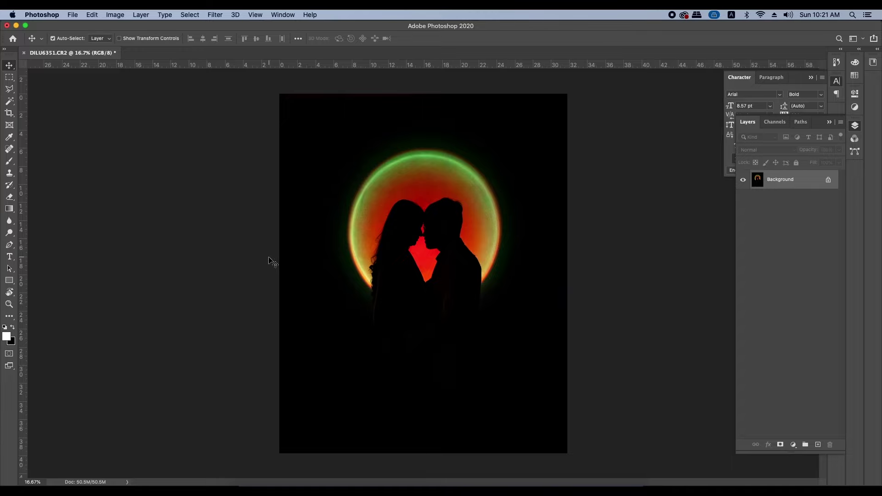
Step: Preview silhouette photos in the 100EOS5D folder and place DILU6122.JPG, the couple on the boat, into the cropped document
click(244, 491)
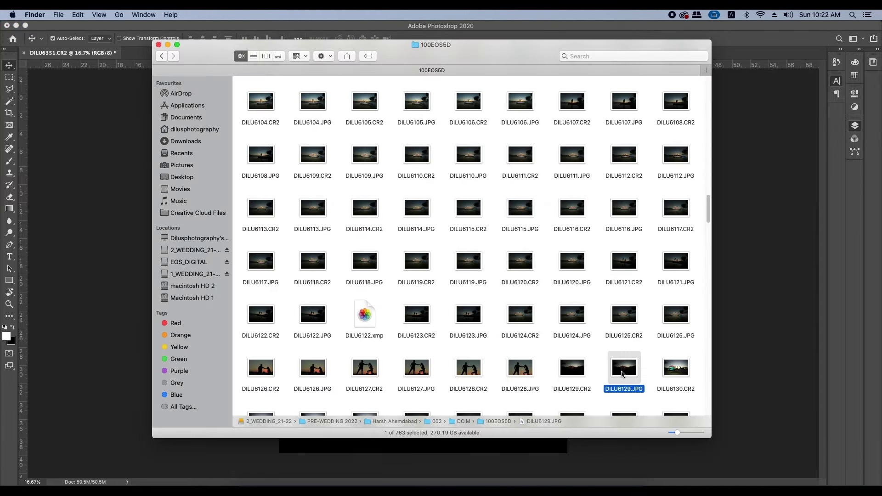
key(space)
key(space)
click(311, 321)
key(space)
key(space)
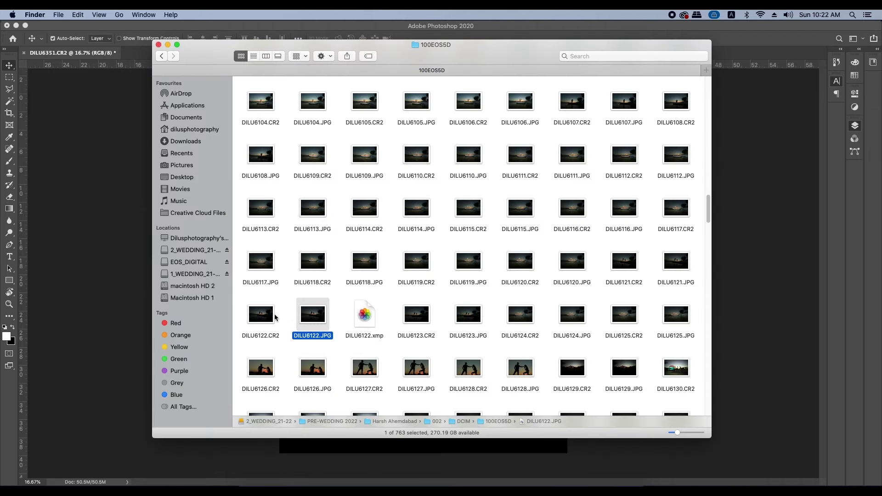
drag(323, 318, 517, 278)
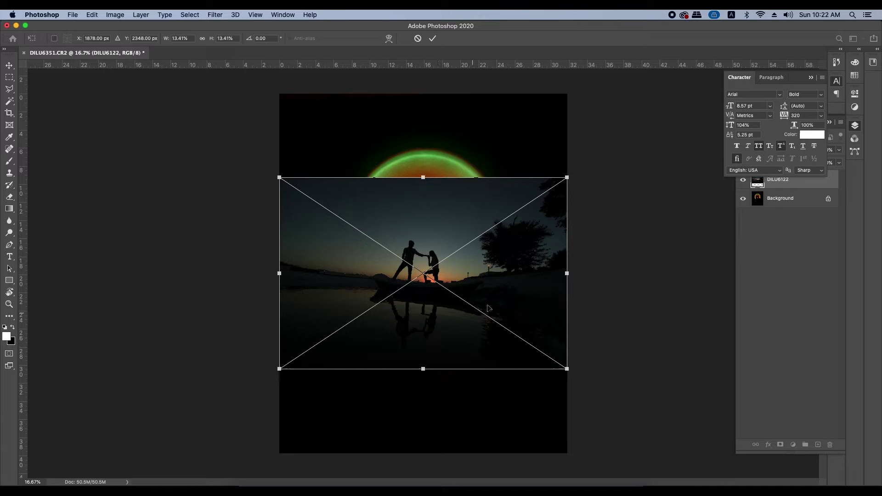
key(Return)
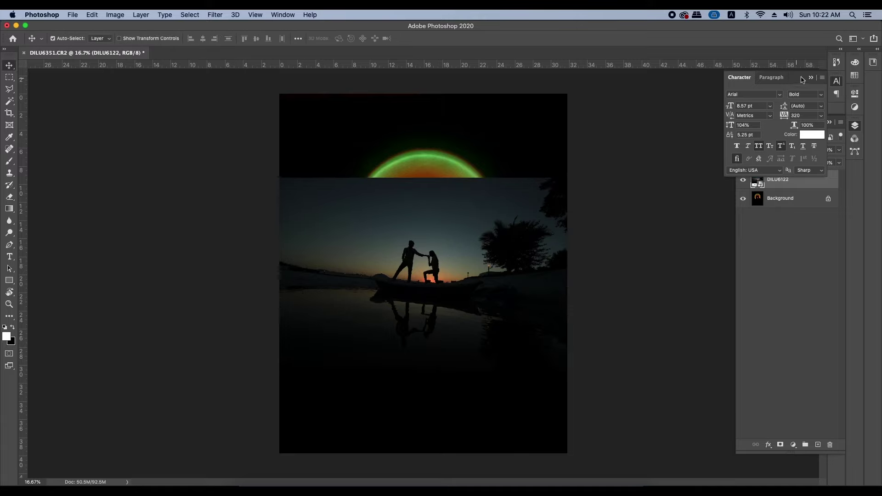
Step: Collapse the Character settings and set the DILU6122 layer's blend mode to Screen
click(811, 77)
click(758, 151)
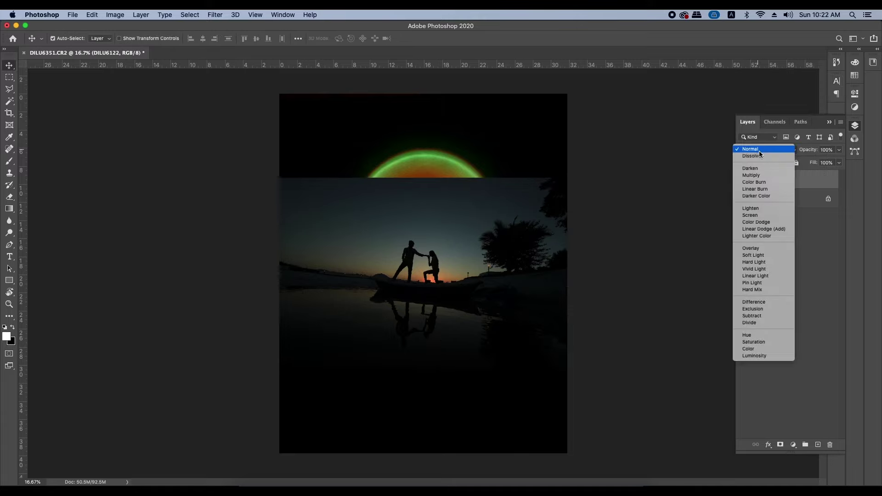
click(762, 215)
Step: Move the boat photo lower, scale it to 24.49% and rotate it -4.06° so the couple stands beneath the glowing circle
drag(491, 269, 494, 322)
key(super+t)
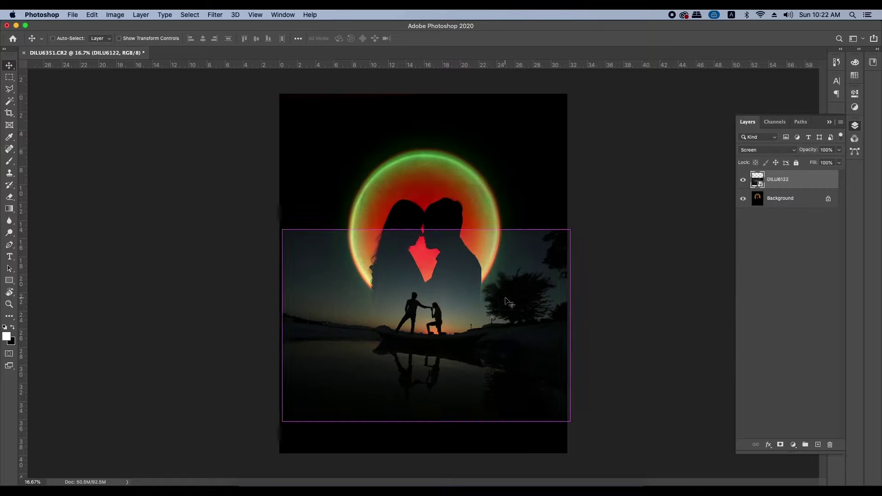
drag(569, 230, 688, 151)
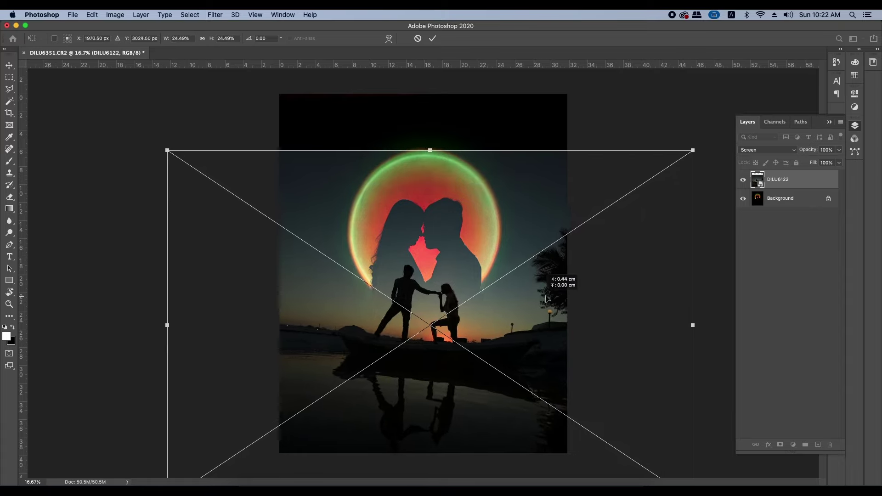
drag(563, 280, 479, 318)
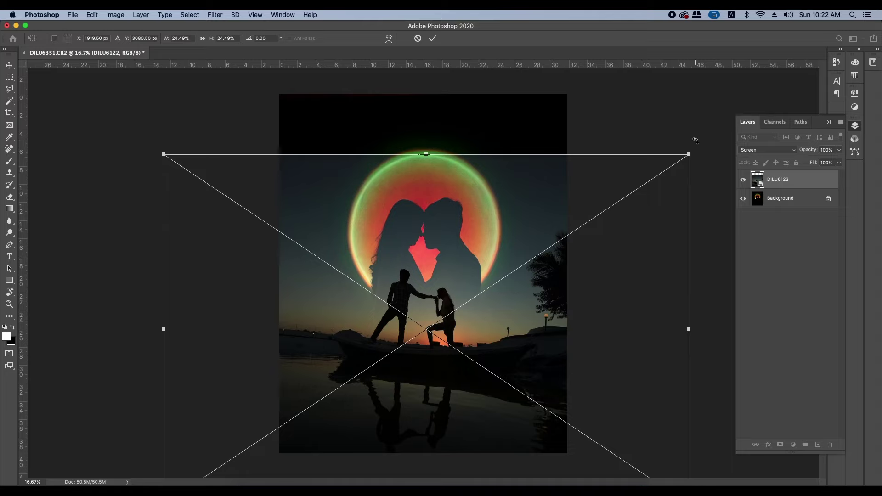
drag(696, 141, 682, 125)
drag(597, 307, 605, 309)
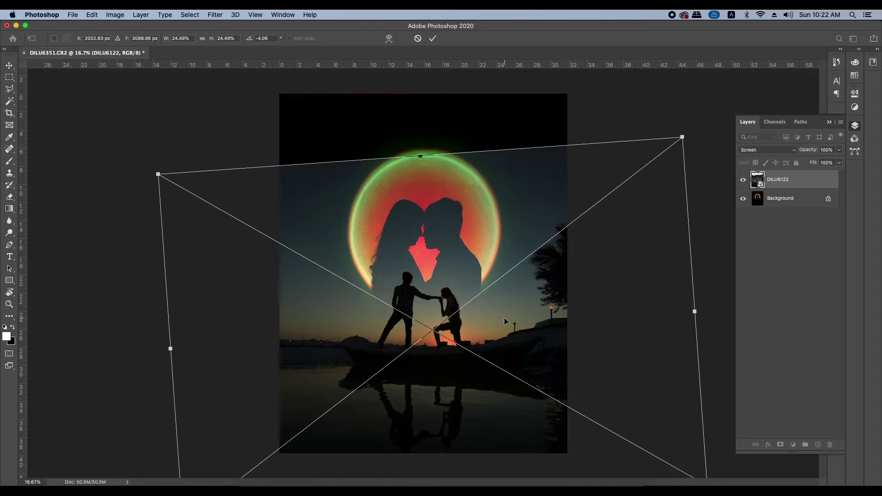
key(Return)
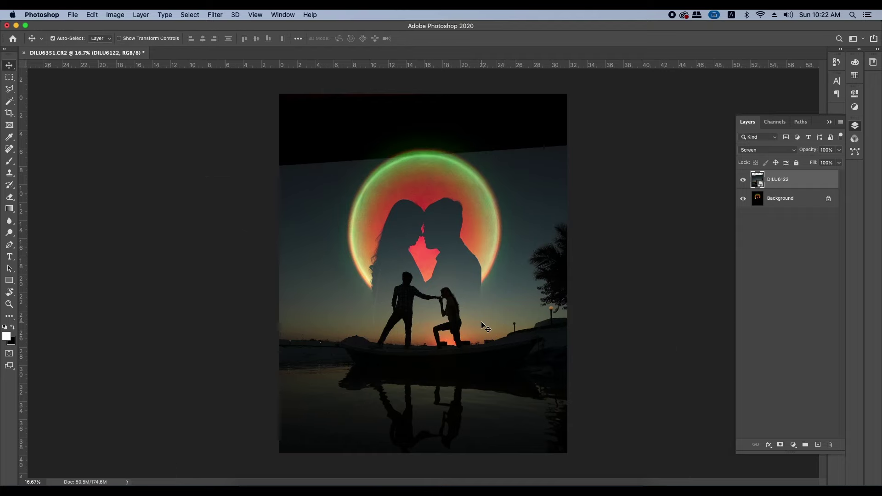
Step: Rasterize the DILU6122 layer and stretch a full-width selection of its upper sky upward to cover the black area above
right_click(775, 187)
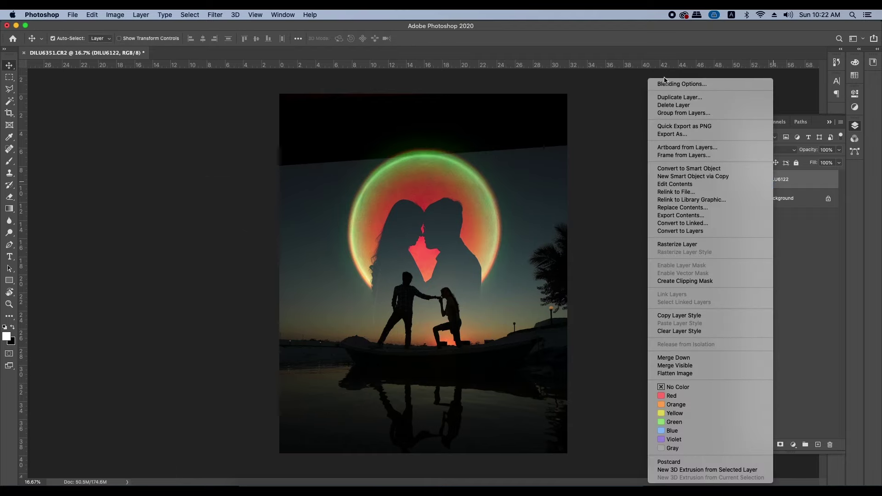
click(506, 207)
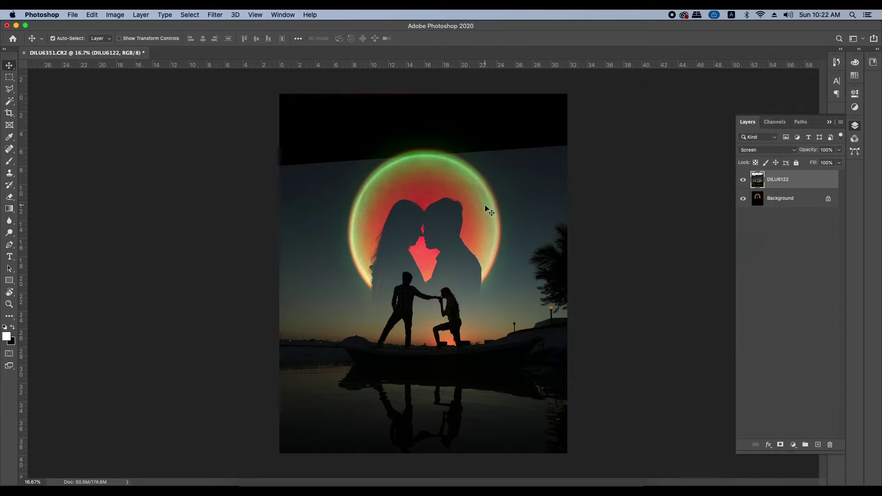
key(m)
drag(280, 122, 574, 242)
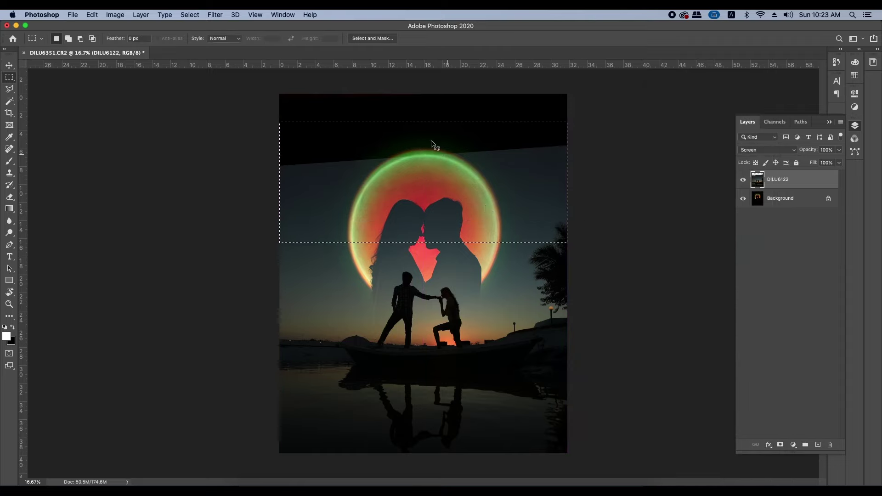
key(super+c)
key(super+t)
drag(424, 122, 410, 12)
key(Return)
key(super+d)
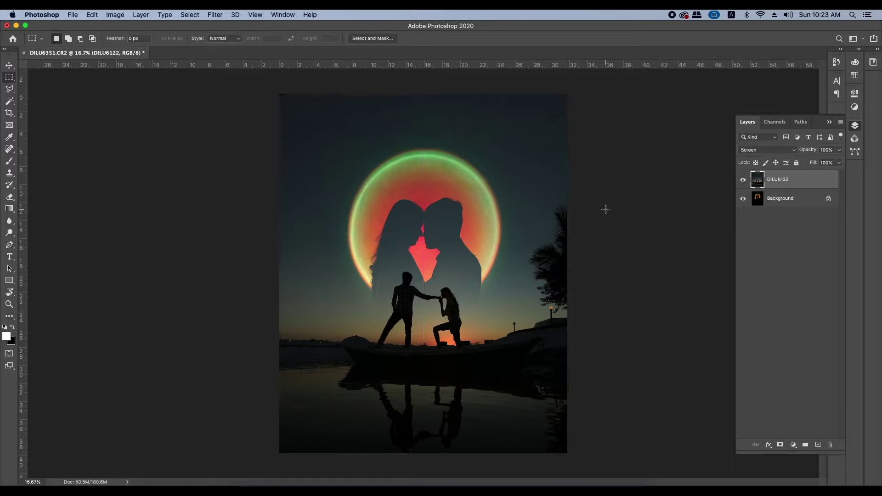
Step: Select the upper half of the DILU6122 layer across its full width and stretch it upward beyond the canvas edge
key(super+minus)
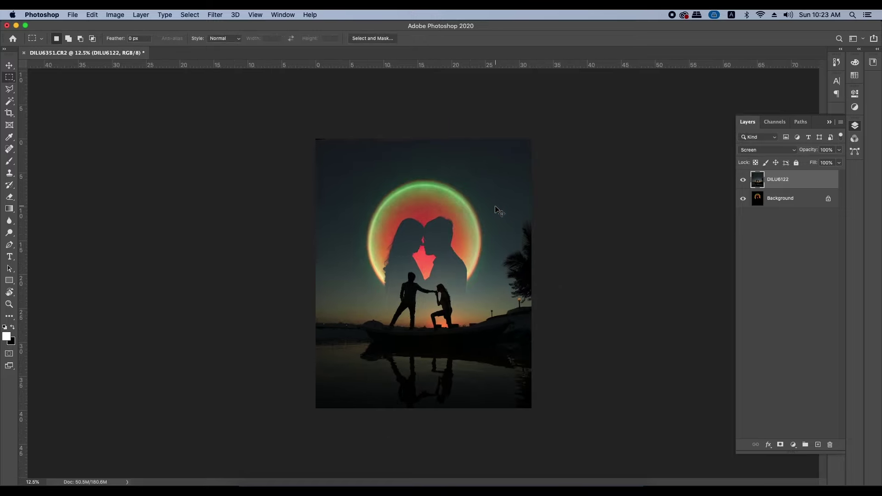
mouse_move(306, 122)
mouse_down()
mouse_move(504, 202)
mouse_move(583, 262)
mouse_up()
key(super+t)
drag(424, 138, 423, 84)
key(Return)
key(super+d)
key(v)
Step: Add a gradient fill layer above the boat photo with both colour stops set to black (000000)
click(794, 445)
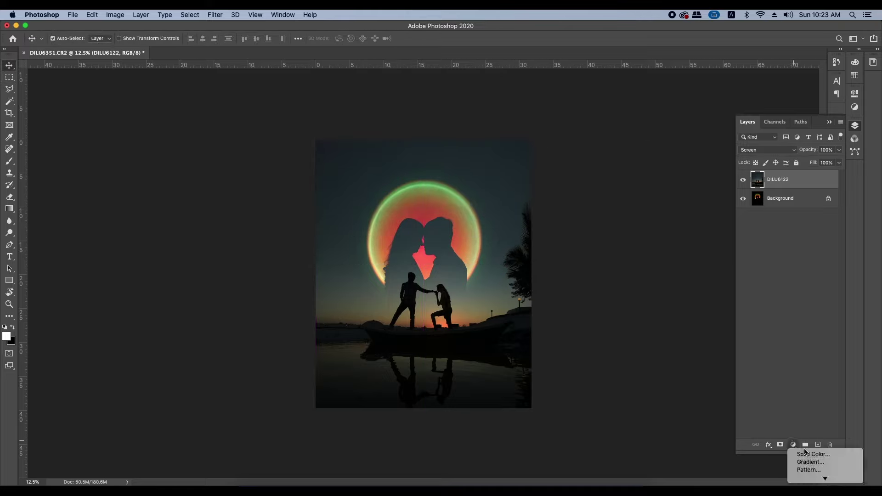
click(813, 462)
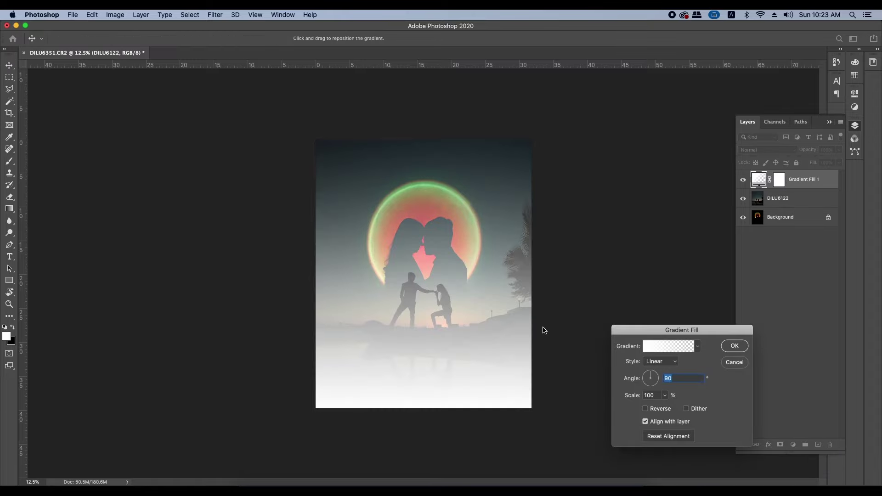
click(676, 352)
click(505, 314)
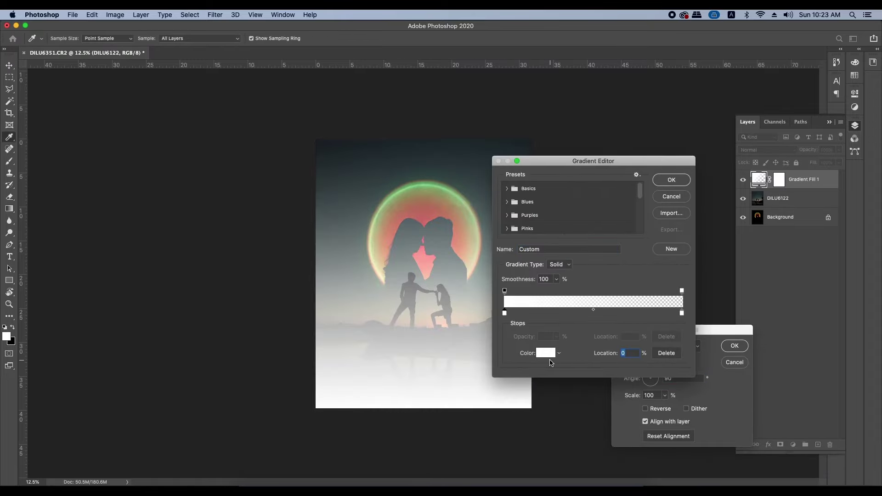
click(547, 353)
text(000000)
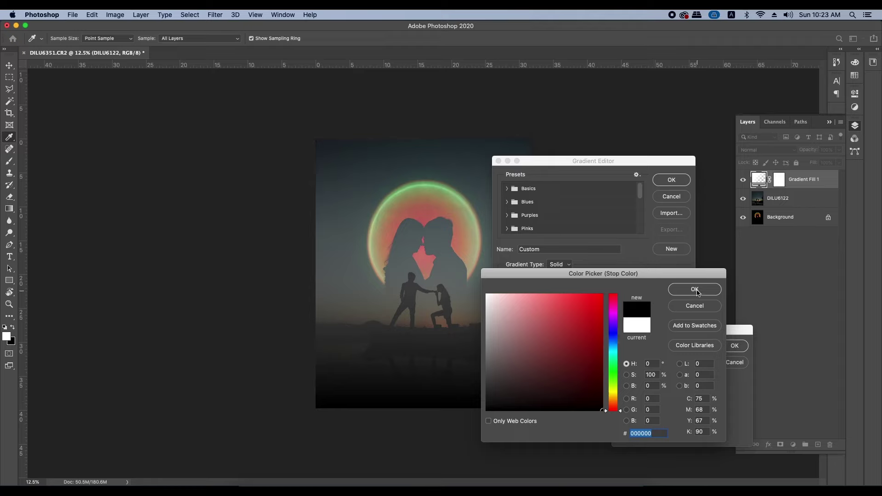
click(695, 290)
click(682, 314)
click(546, 353)
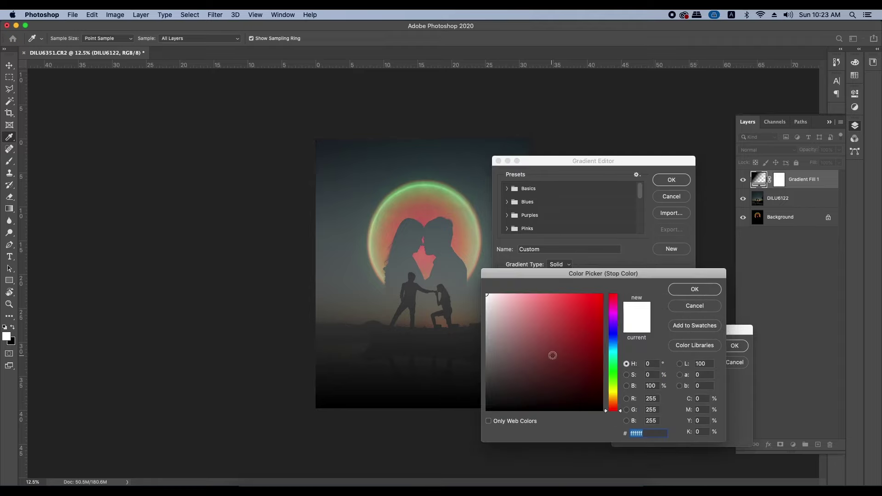
text(000000)
click(690, 295)
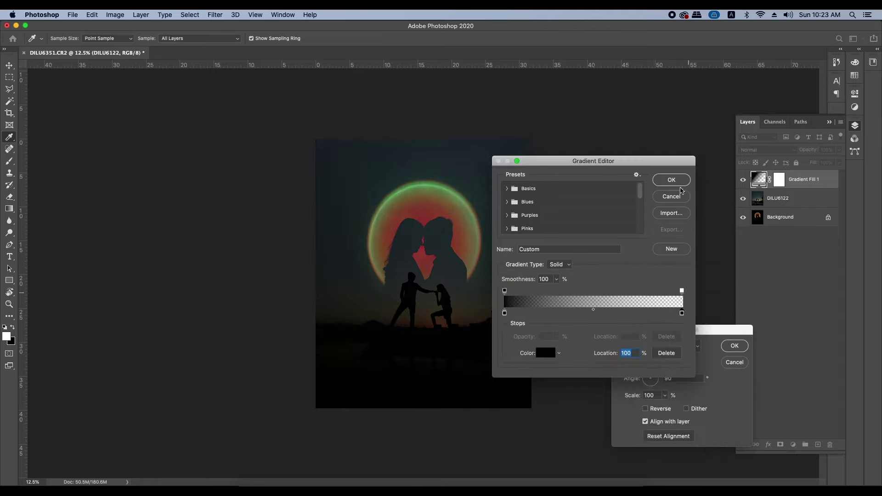
click(682, 184)
Step: Make the gradient fill a reversed Radial gradient with an angle of 50° and a scale of 150%
click(660, 361)
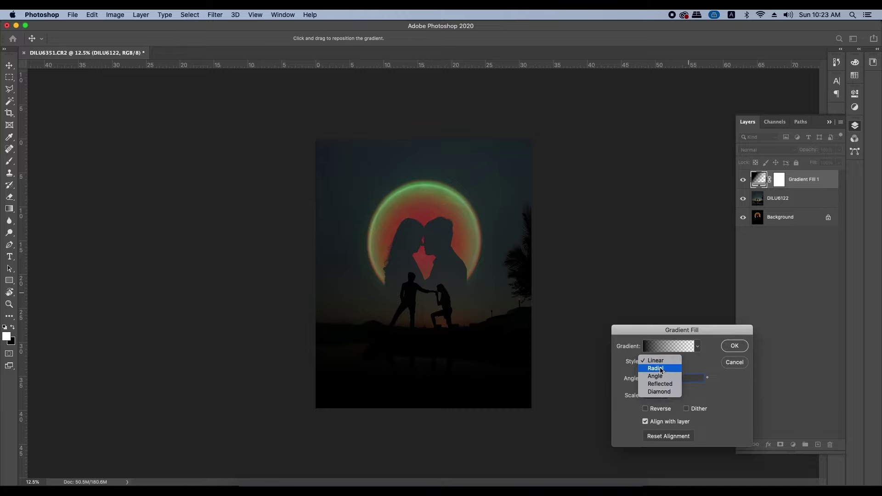
click(658, 368)
click(659, 407)
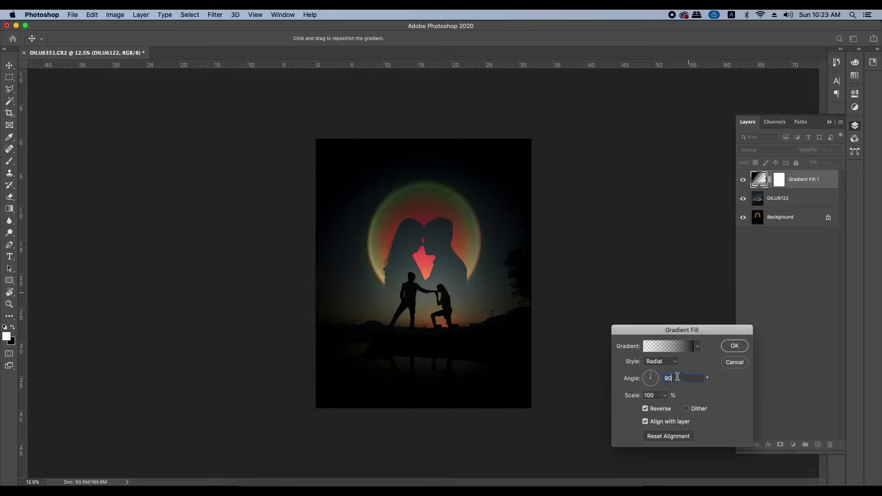
text(50)
key(Tab)
text(150)
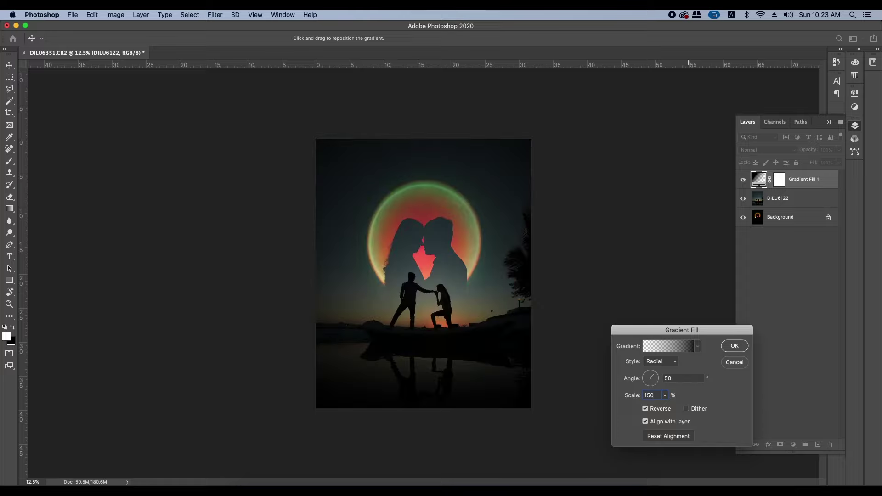
click(734, 346)
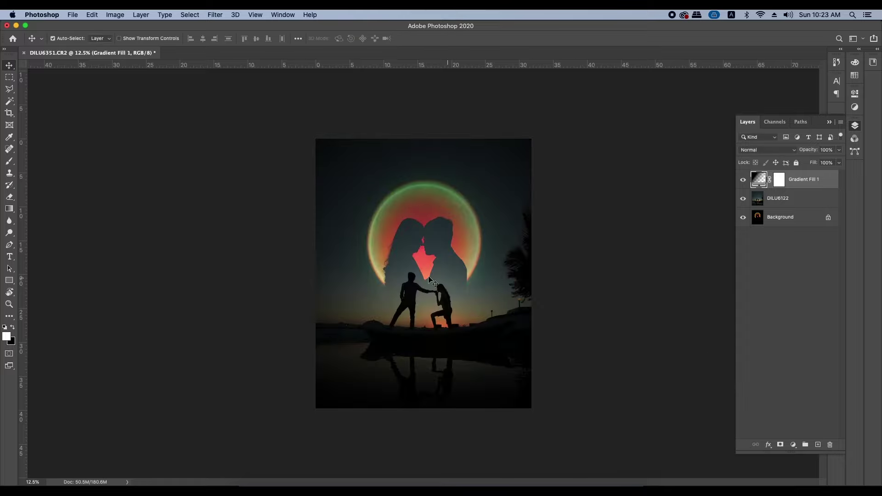
drag(433, 281, 436, 261)
double_click(762, 186)
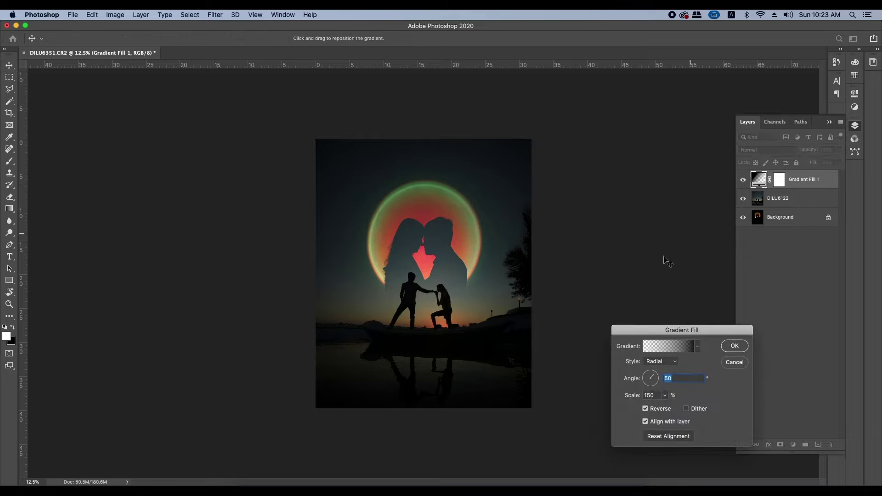
click(737, 346)
click(794, 444)
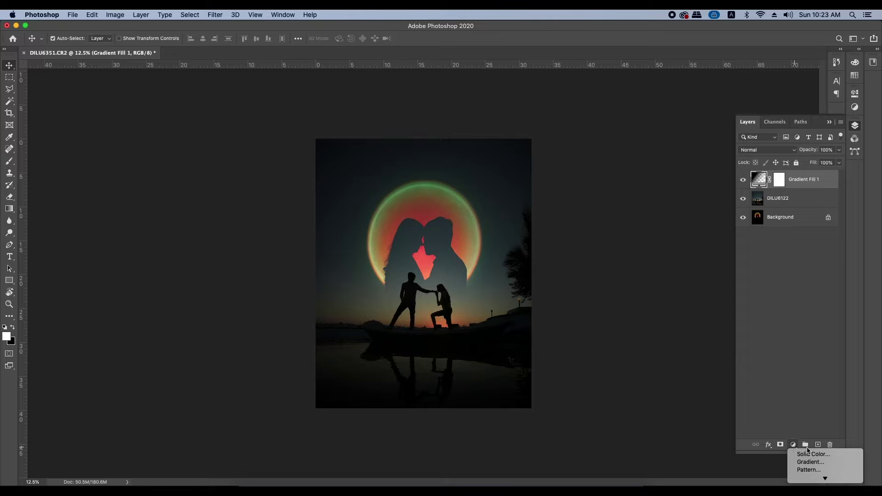
click(457, 286)
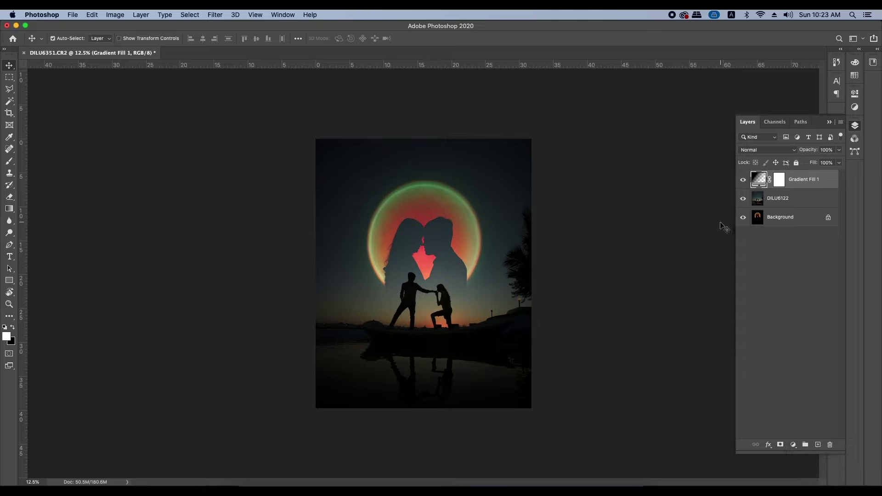
key(super+plus)
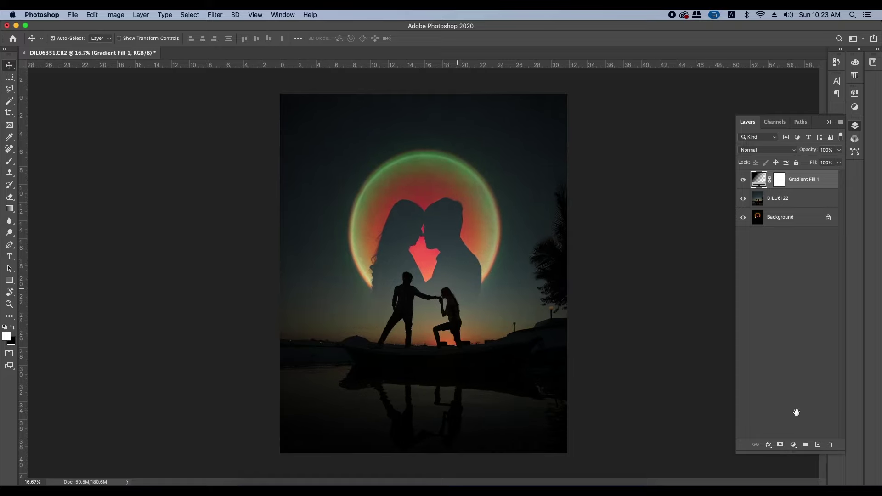
click(794, 445)
click(84, 371)
Step: Swap the foreground colour to black and add a second gradient fill layer, Linear at 90° and 100% scale
click(14, 327)
click(793, 445)
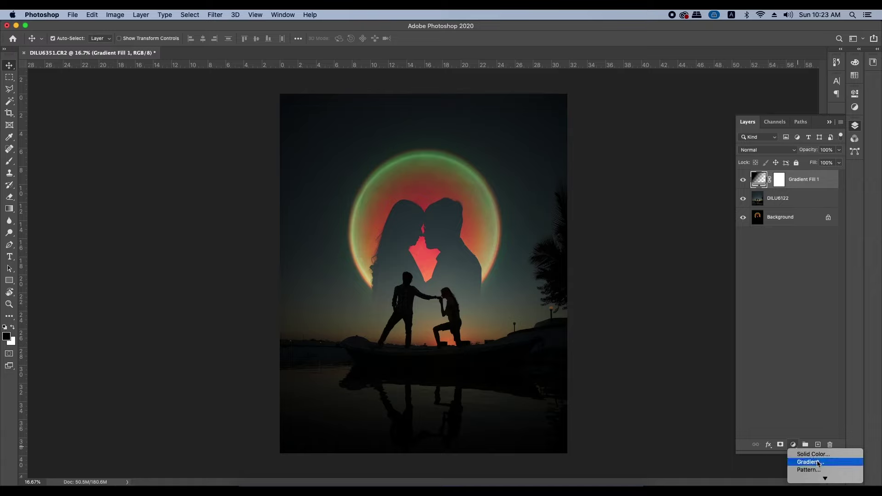
click(819, 462)
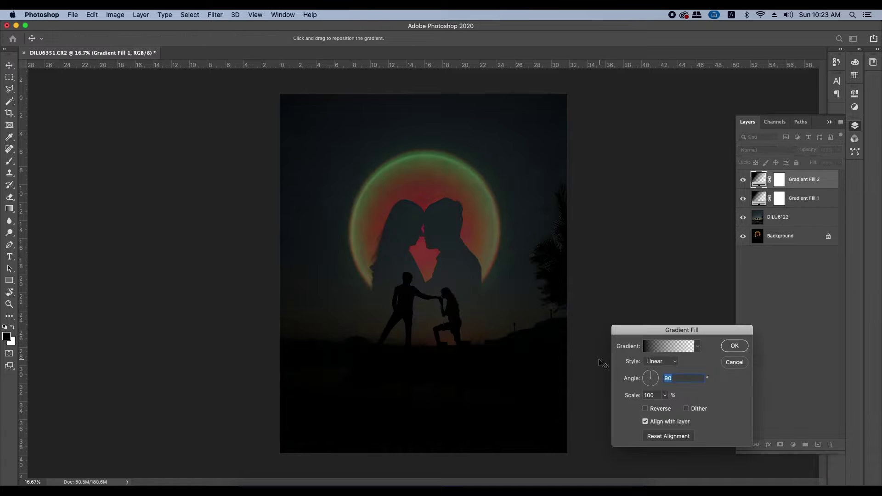
click(734, 345)
Step: Enlarge the Eraser to 1700 px and try a hard-edged erase on the Gradient Fill 2 mask over the couple, undoing it
key(x)
key(e)
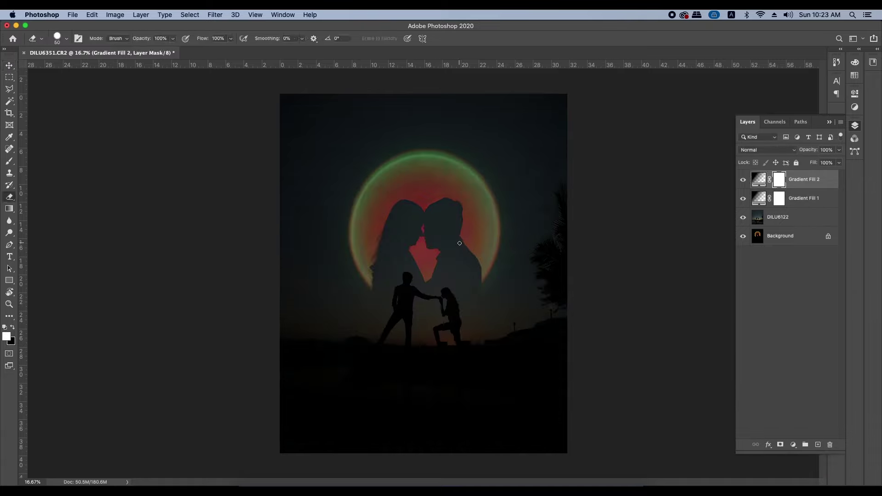
key(bracketright)
key(bracketright)
key(bracketright)
key(bracketright)
key(bracketright)
key(bracketright)
key(bracketright)
key(bracketright)
key(bracketright)
key(bracketright)
key(bracketright)
key(bracketright)
key(bracketright)
key(bracketright)
key(bracketright)
key(bracketright)
click(426, 262)
key(super+z)
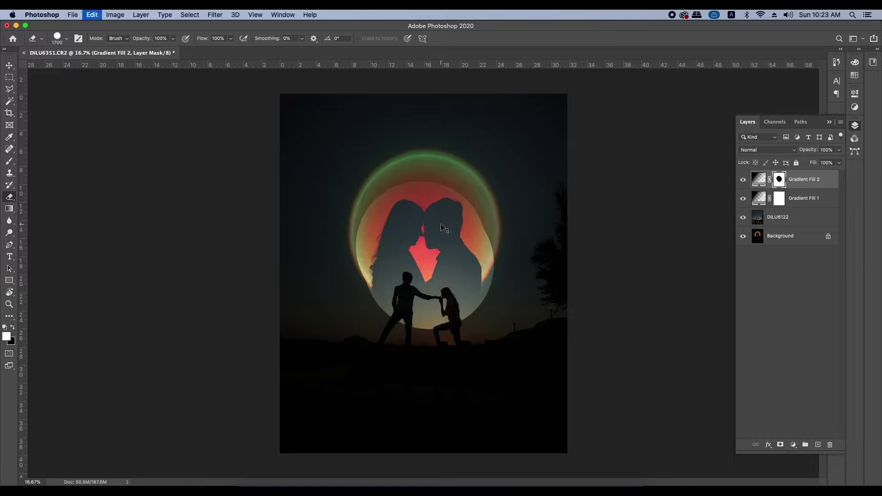
Step: Set the Eraser hardness to 0% and softly erase the Gradient Fill 2 mask over the silhouetted couple
right_click(441, 233)
key(Tab)
text(0)
key(Return)
mouse_move(425, 259)
mouse_down()
mouse_move(413, 207)
mouse_move(435, 207)
mouse_move(422, 252)
mouse_up()
Step: Enlarge the Eraser to 2300 px at 20% opacity and lightly erase the Gradient Fill 2 mask around the glowing circle
key(bracketright)
key(bracketright)
key(bracketright)
key(bracketright)
key(bracketright)
key(bracketright)
key(2)
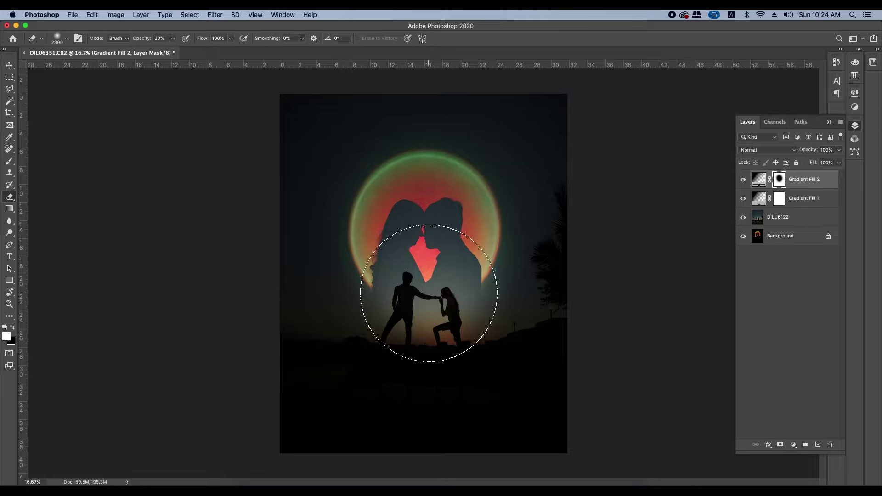
mouse_move(371, 201)
mouse_down()
mouse_move(446, 181)
mouse_move(465, 257)
mouse_move(414, 303)
mouse_move(370, 308)
mouse_move(372, 163)
mouse_up()
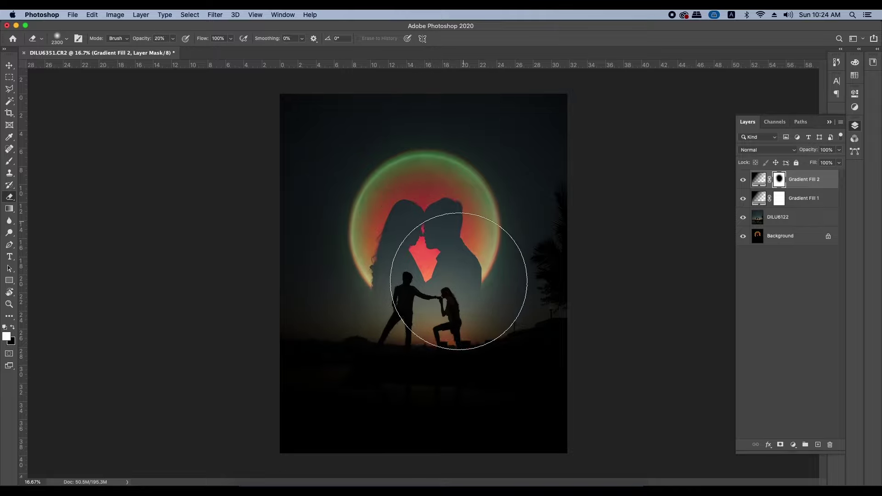
key(v)
Step: Add the text "Heart" over the dark area below the boat couple and scale it up to 134 pt
key(super+equal)
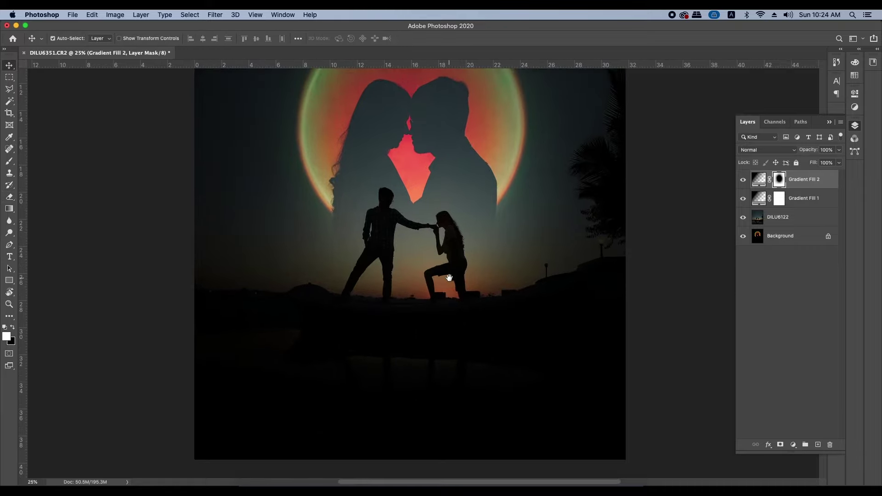
key(super+minus)
key(super+minus)
click(450, 278)
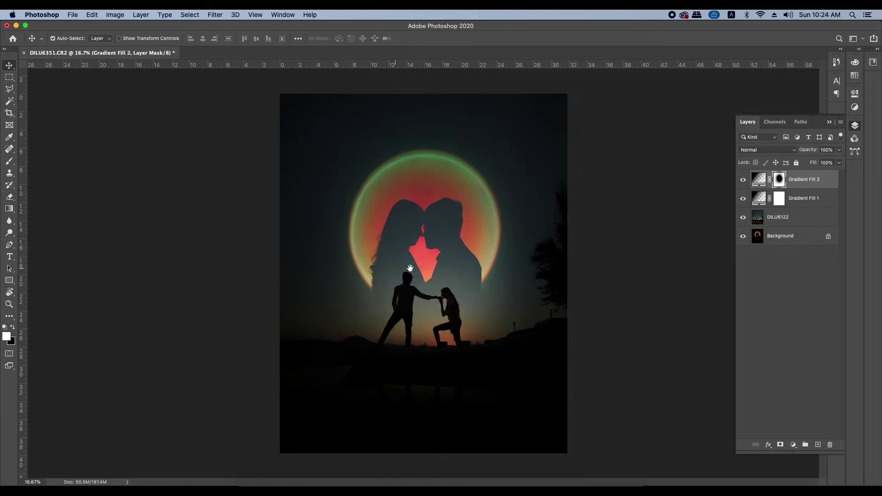
click(483, 269)
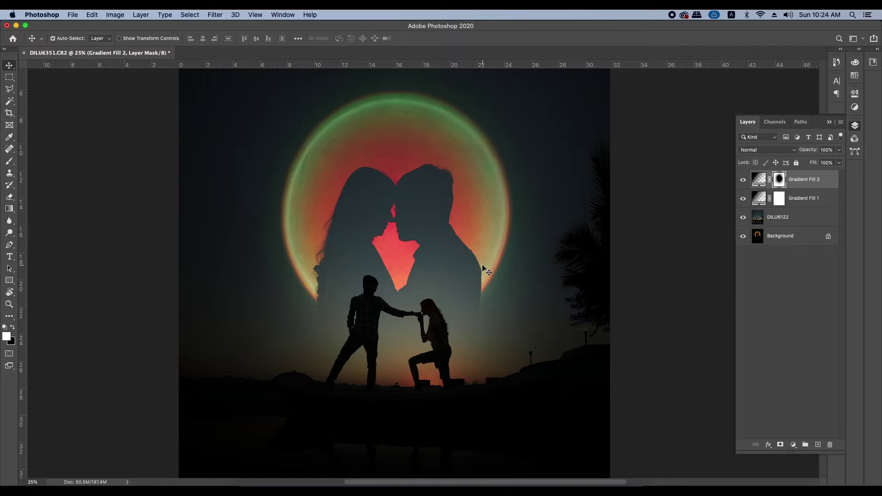
key(t)
click(352, 416)
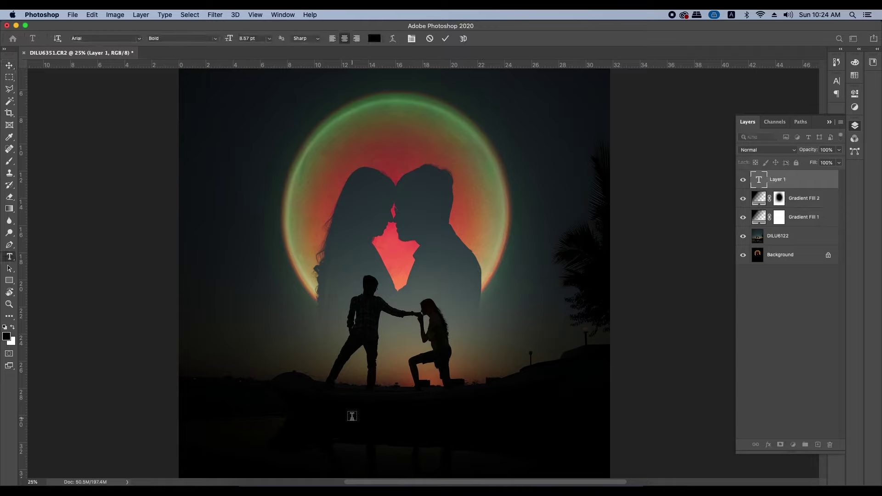
key(super+t)
drag(385, 449, 402, 451)
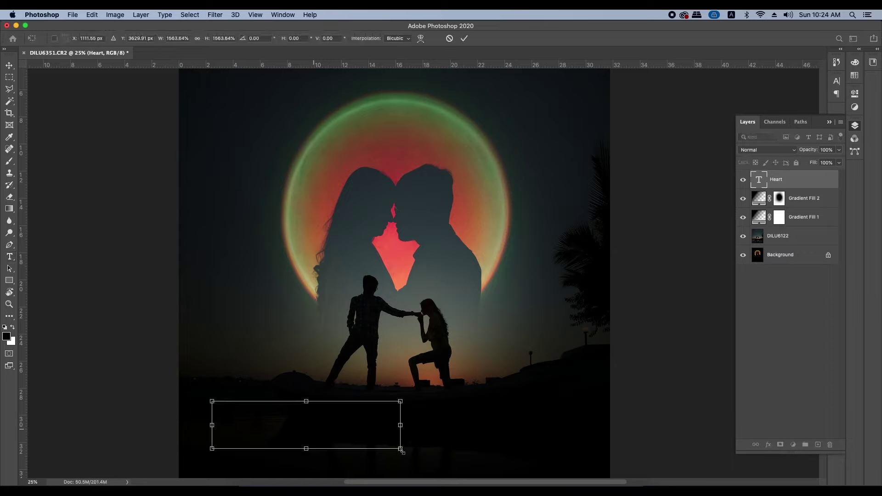
key(Return)
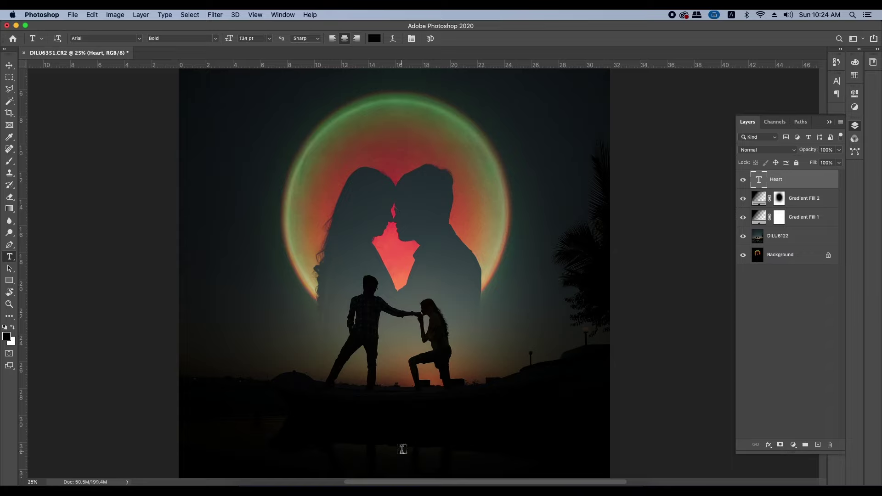
Step: Change the Heart text colour to white and shift the text horizontally to sit centred beneath the couple
click(375, 40)
drag(575, 319, 457, 262)
key(Return)
key(v)
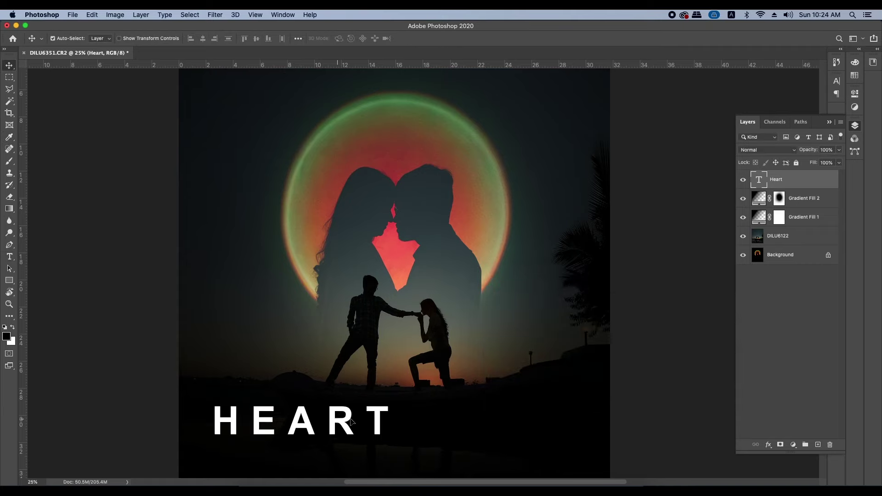
drag(347, 425, 452, 425)
Step: Set the Heart text's tracking to 0 and its font to FoglihtenNo07calt
key(t)
click(411, 39)
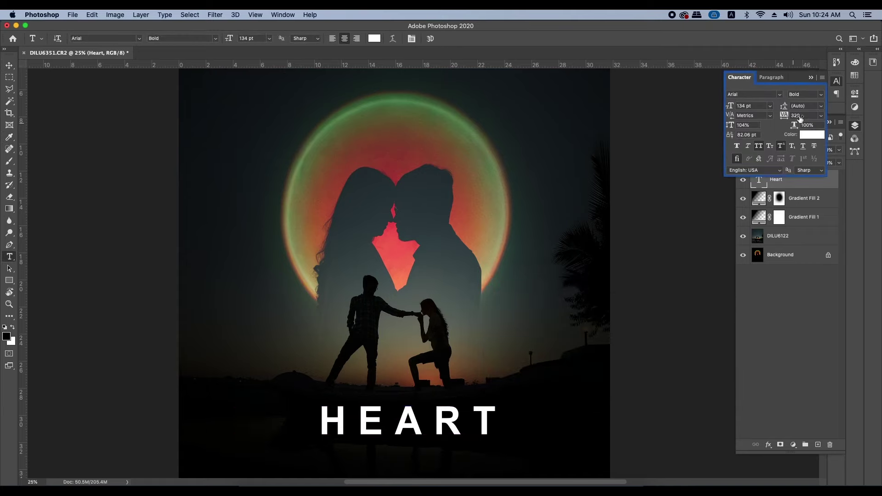
click(822, 115)
click(804, 170)
click(137, 39)
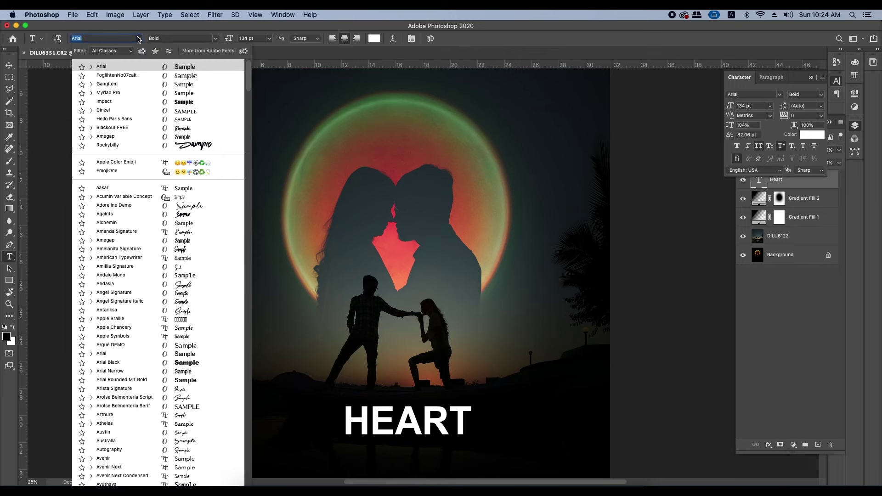
click(189, 76)
Step: Turn off All Caps for the Heart text
click(399, 427)
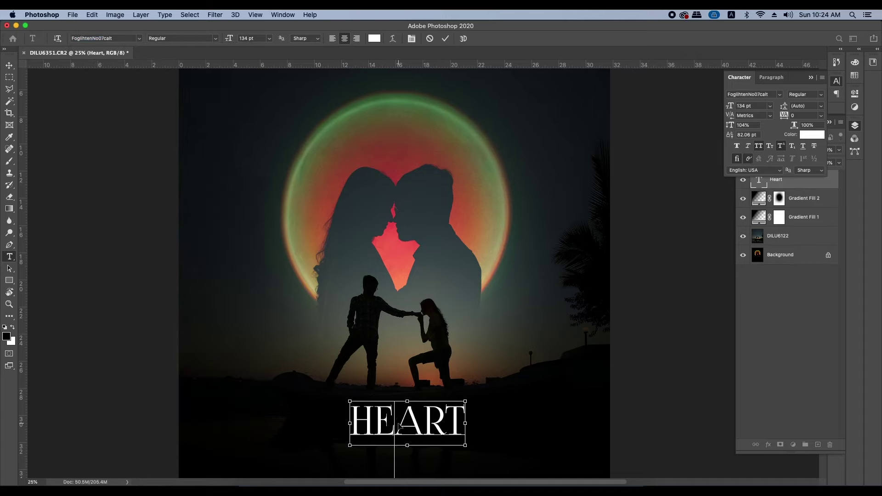
double_click(399, 426)
key(Escape)
key(v)
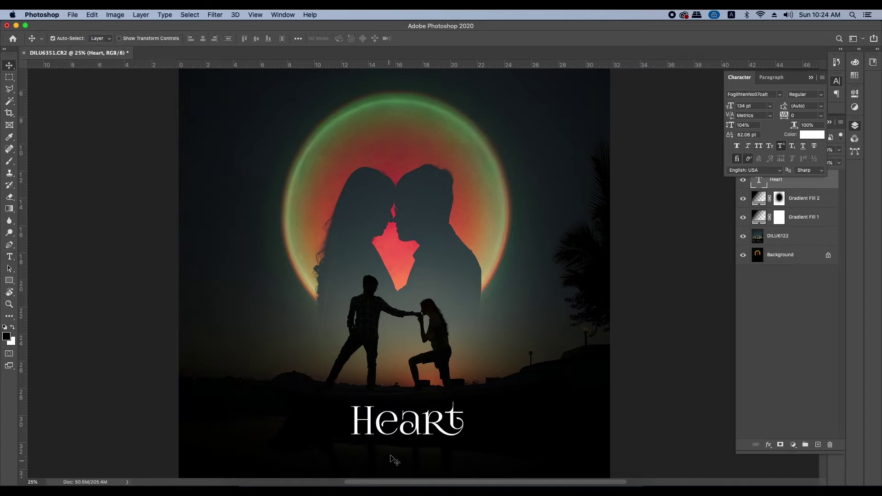
Step: Move the Heart text up beneath the couple's feet, enlarge it to 273.77 pt and nudge it slightly down
drag(392, 418, 382, 407)
key(ctrl+t)
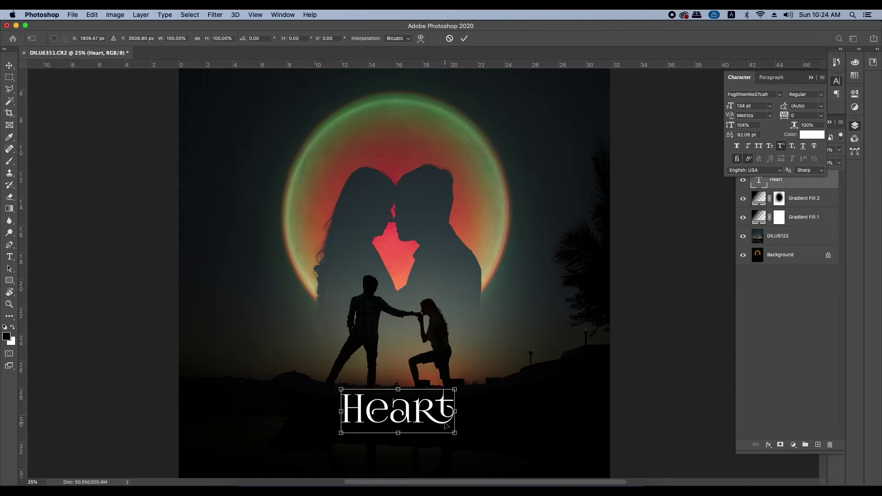
drag(456, 433, 523, 445)
key(Return)
scroll(460, 419, down, 5)
drag(450, 321, 450, 329)
Step: Enlarge the Heart text to 300.32 pt and fine-tune its position beneath the couple
key(super+t)
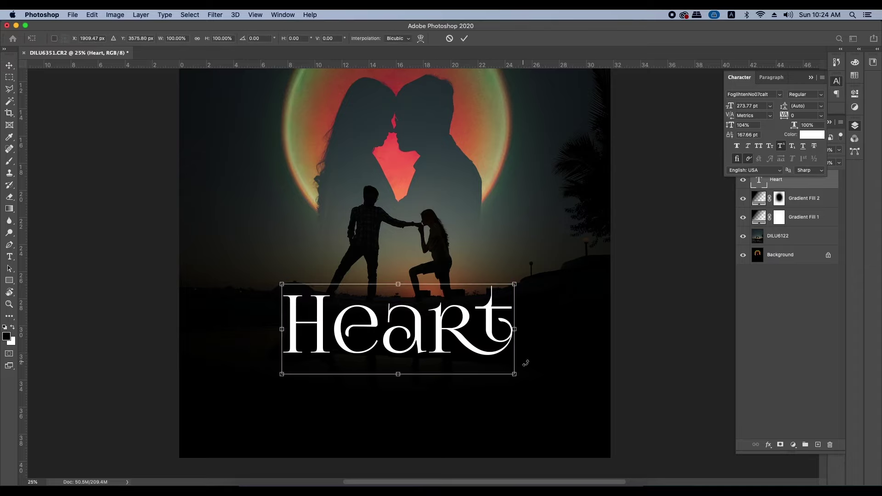
drag(516, 376, 527, 380)
key(Return)
scroll(438, 352, up, 3)
drag(439, 372, 437, 375)
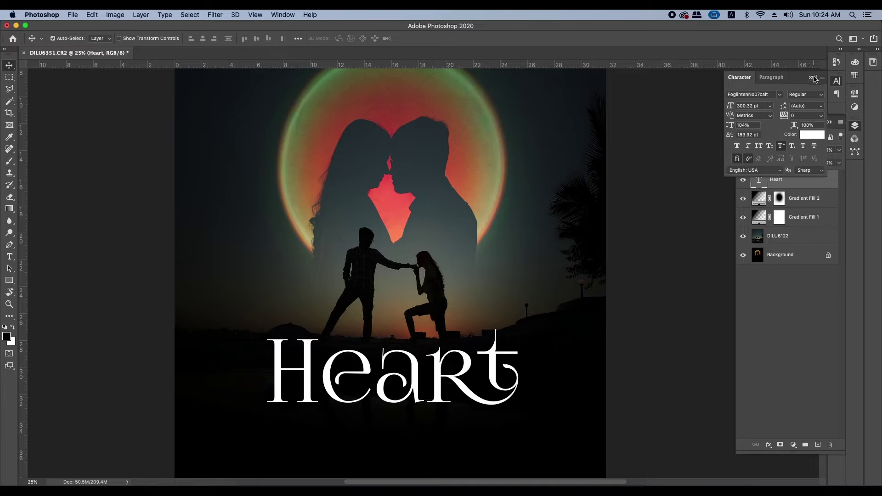
Step: Select the joined "rt" shape of the Heart text with the Magic Wand and copy it to a new layer moved above the title
click(812, 77)
key(super+plus)
key(w)
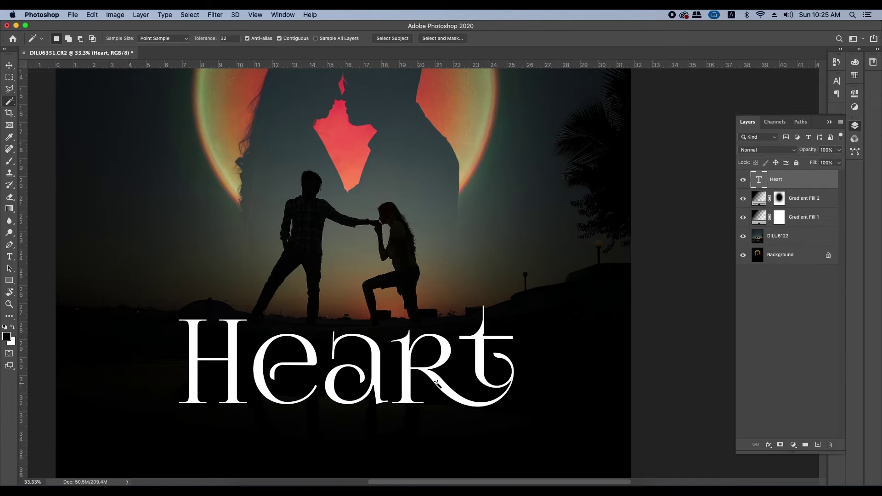
click(437, 384)
key(super+c)
key(super+v)
key(v)
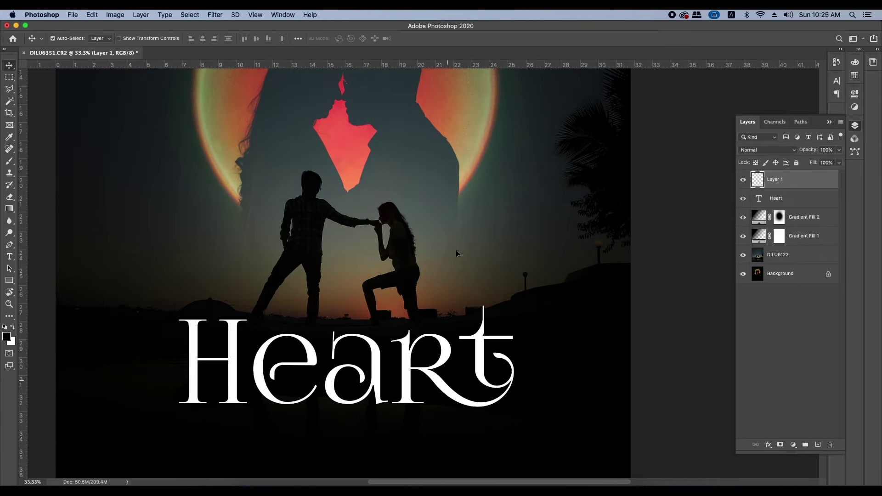
drag(450, 380, 462, 241)
Step: Erase the t's stem and crossbar from the copied letters using a hard round 175 px eraser at 100% opacity
key(e)
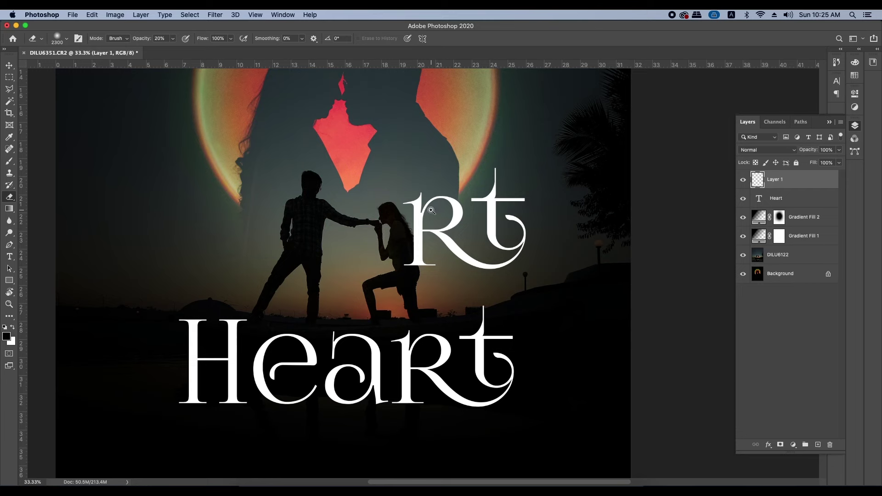
super+click(432, 210)
right_click(491, 280)
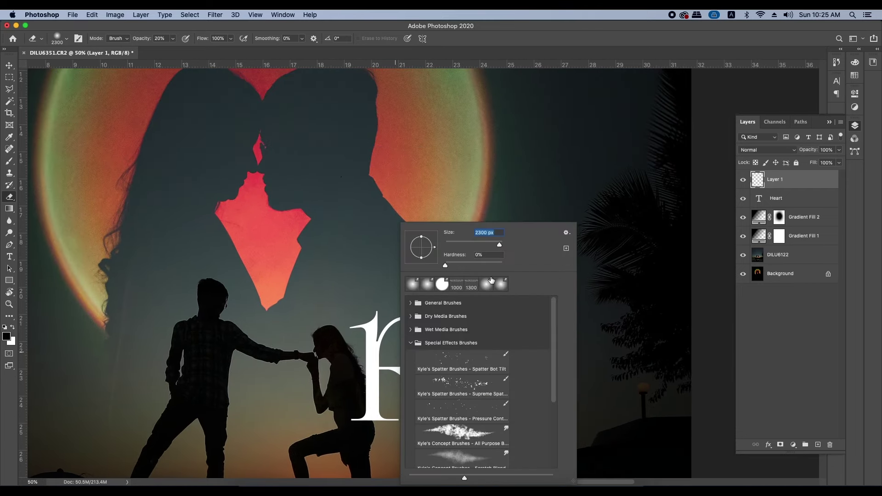
text(2200)
key(Return)
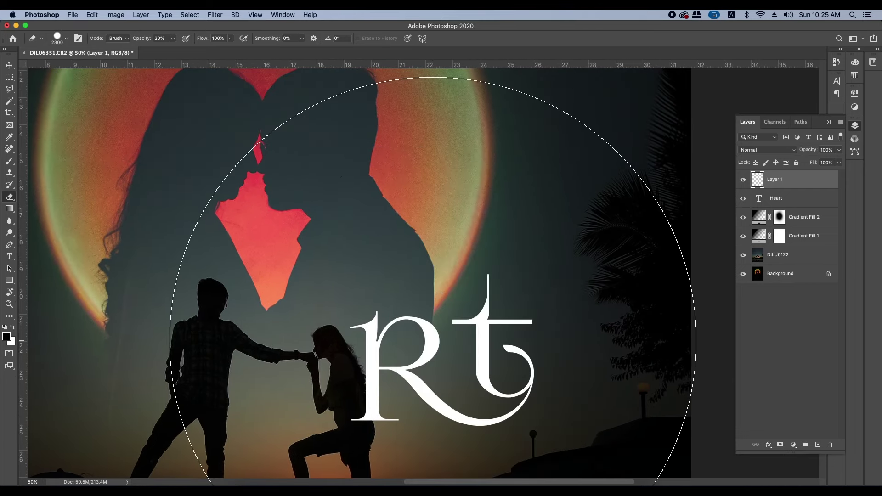
key(bracketleft)
key(bracketleft)
key(bracketleft)
key(bracketleft)
key(bracketleft)
key(bracketleft)
key(bracketleft)
key(bracketleft)
key(bracketleft)
key(bracketleft)
key(bracketleft)
key(bracketleft)
key(bracketleft)
key(bracketleft)
key(bracketleft)
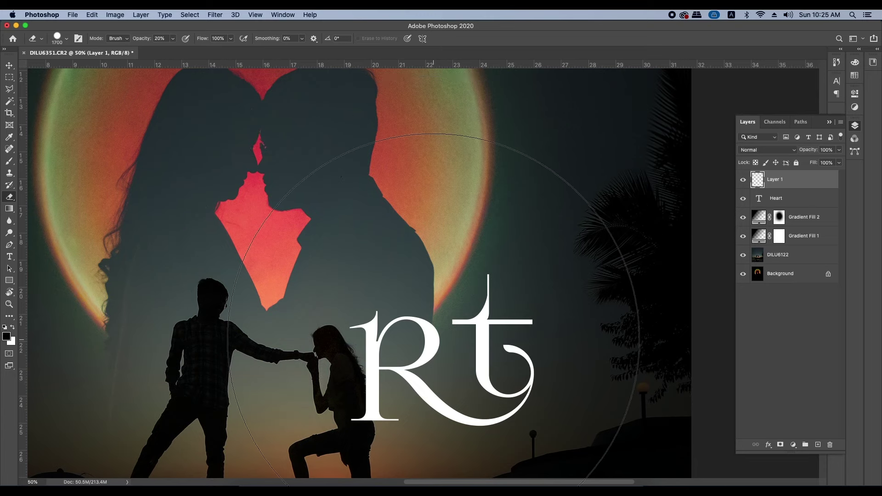
key(bracketleft)
key(bracketleft)
key(bracketleft)
key(bracketleft)
key(bracketleft)
key(bracketleft)
key(bracketleft)
key(bracketleft)
key(bracketleft)
key(bracketleft)
key(bracketleft)
mouse_move(473, 369)
mouse_down()
mouse_move(491, 383)
mouse_move(473, 317)
mouse_move(487, 282)
mouse_up()
click(461, 316)
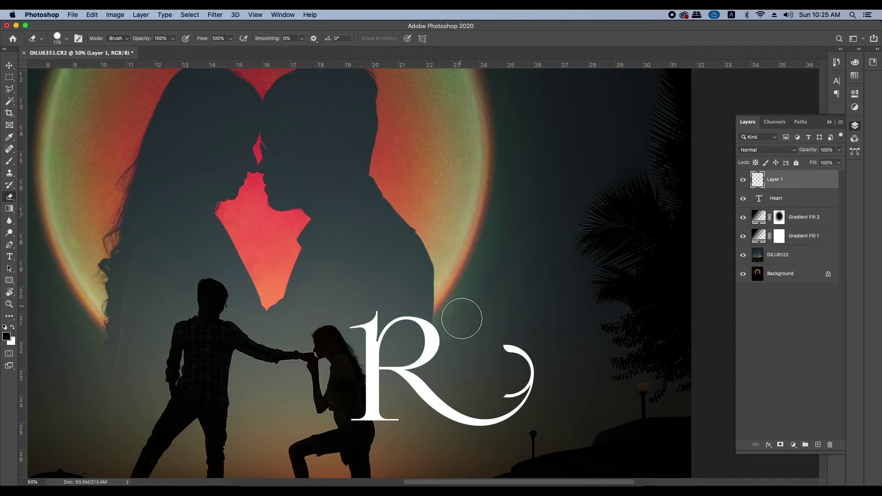
Step: Erase the copied R's bowl, stem and serifs with eraser sizes between 90 and 200 px, keeping only the curved tail
key(bracketleft)
key(bracketleft)
drag(437, 361, 422, 362)
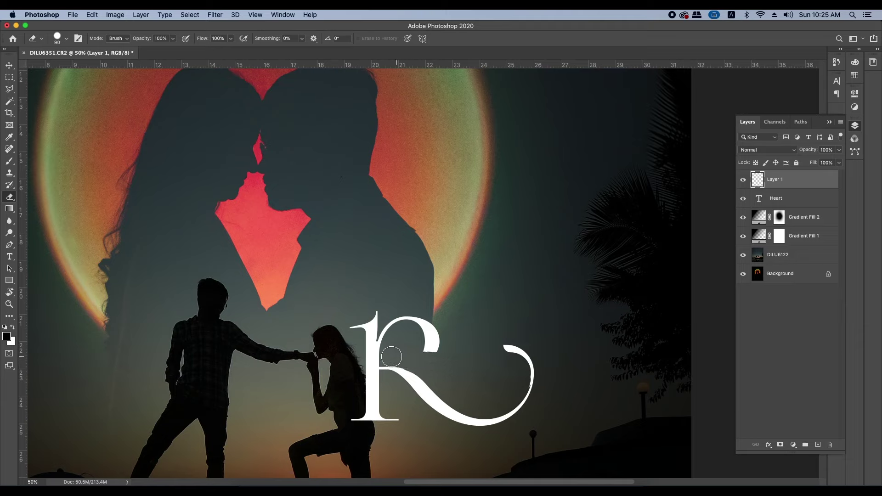
key(bracketright)
key(bracketright)
drag(359, 342, 427, 341)
mouse_move(374, 338)
mouse_down()
mouse_move(431, 309)
mouse_move(370, 327)
mouse_up()
mouse_move(368, 374)
mouse_down()
mouse_move(380, 387)
mouse_move(360, 408)
mouse_move(395, 423)
mouse_up()
key(bracketright)
key(bracketright)
key(bracketright)
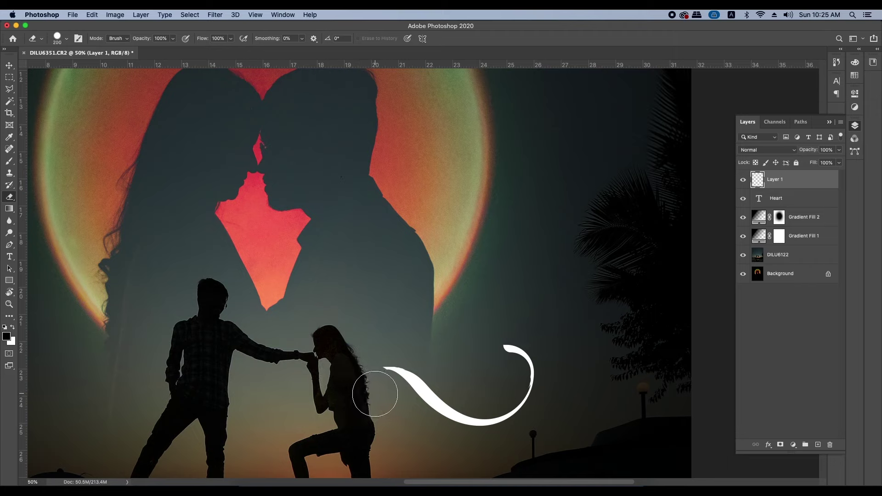
mouse_move(378, 392)
mouse_down()
mouse_move(370, 388)
mouse_move(378, 391)
mouse_up()
Step: Move the isolated tail down onto the Heart text's R and colorize it with hue 43, saturation 75 and lightness -13
key(v)
key(super+minus)
key(super+minus)
key(super+minus)
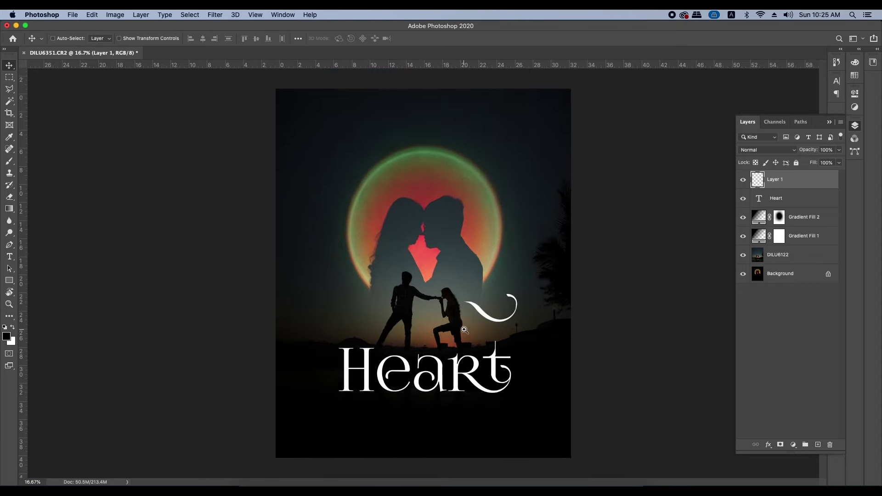
scroll(462, 329, up, 1)
drag(485, 297, 481, 413)
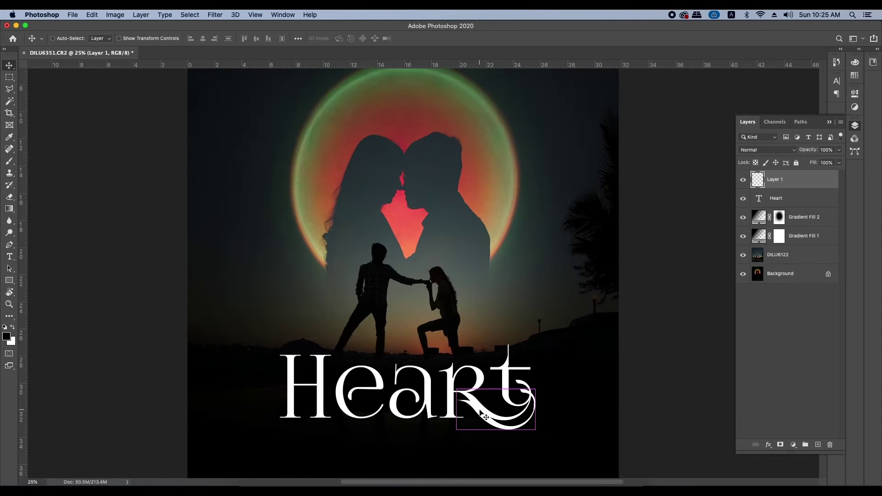
key(super+u)
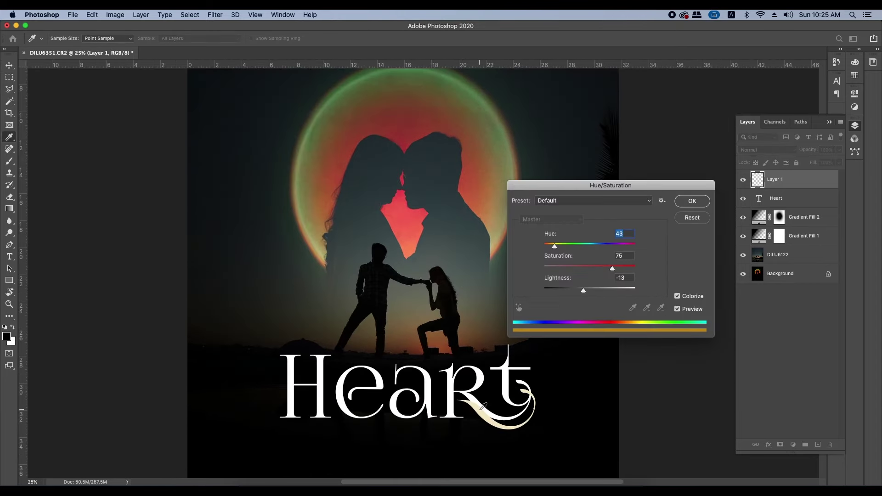
click(681, 205)
Step: Align the cream tail over the R's original tail and transform it to 99.06% height with a 0.54 horizontal skew
scroll(449, 424, up, 1)
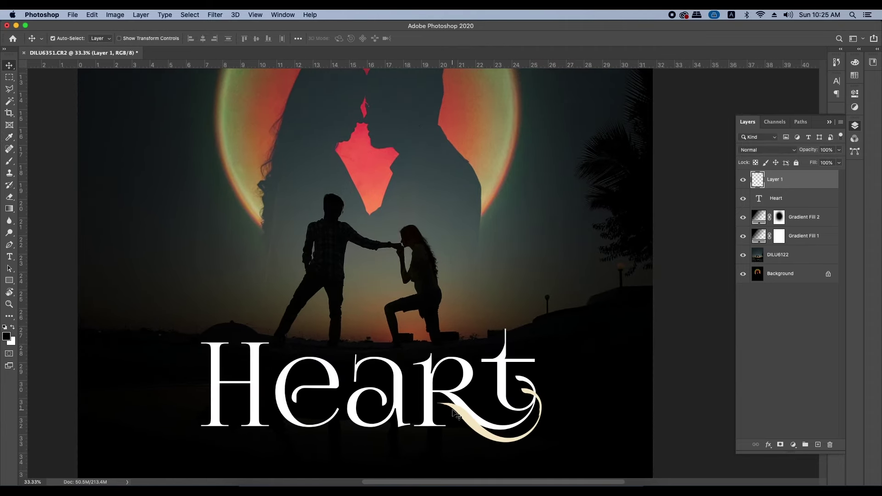
mouse_move(457, 415)
mouse_down()
mouse_move(451, 407)
mouse_move(462, 414)
mouse_move(461, 404)
mouse_up()
key(super+z)
scroll(516, 391, up, 2)
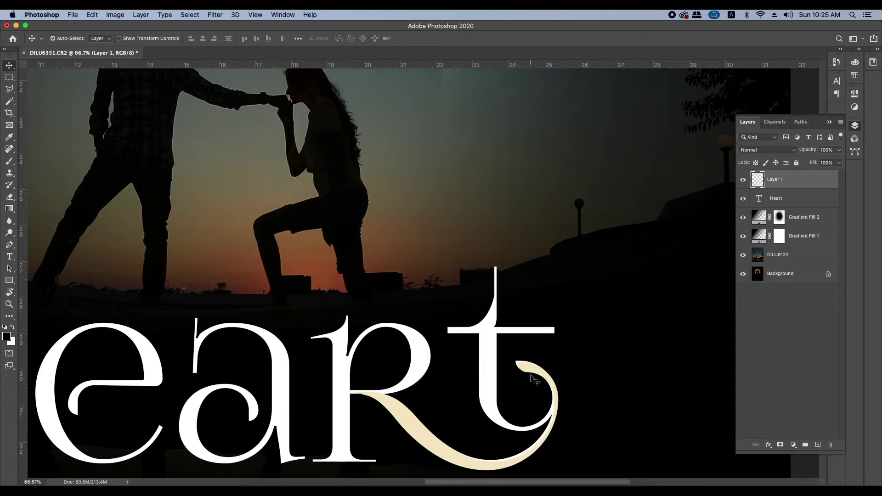
key(super+t)
drag(453, 364, 453, 365)
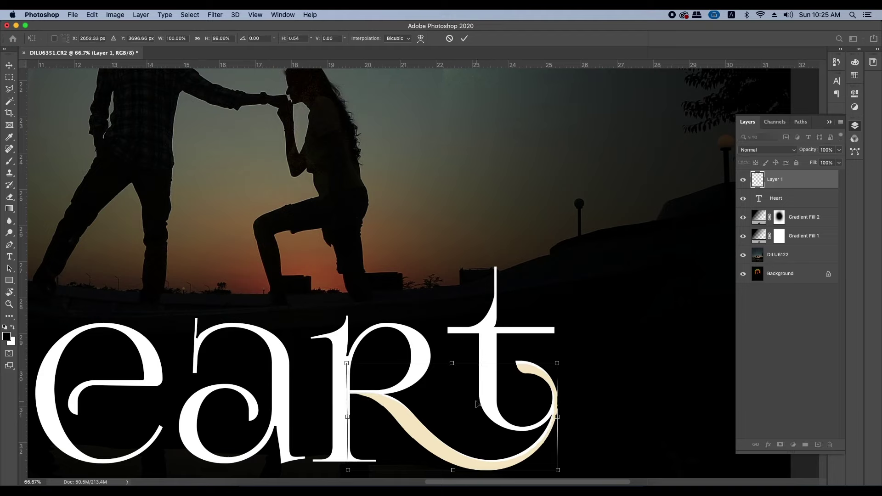
key(Return)
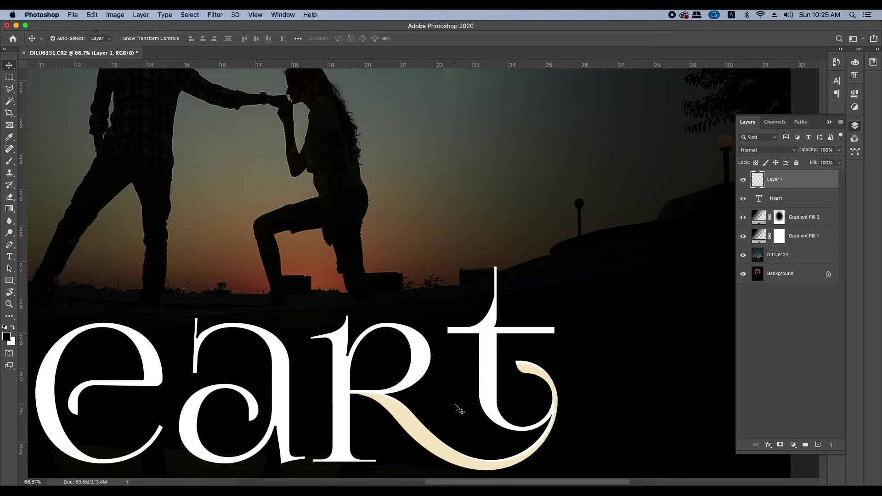
Step: Add a yellow-to-orange linear Gradient Overlay at 83% opacity to the Heart text
click(804, 200)
right_click(804, 199)
key(Escape)
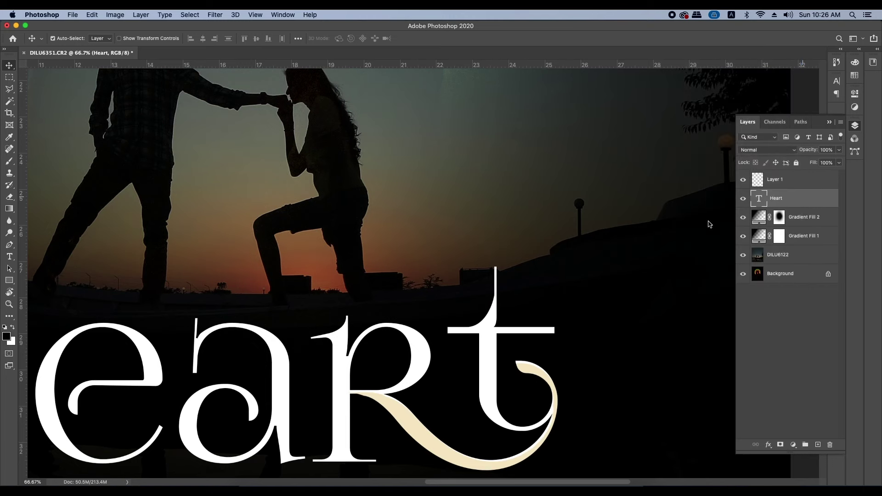
click(533, 325)
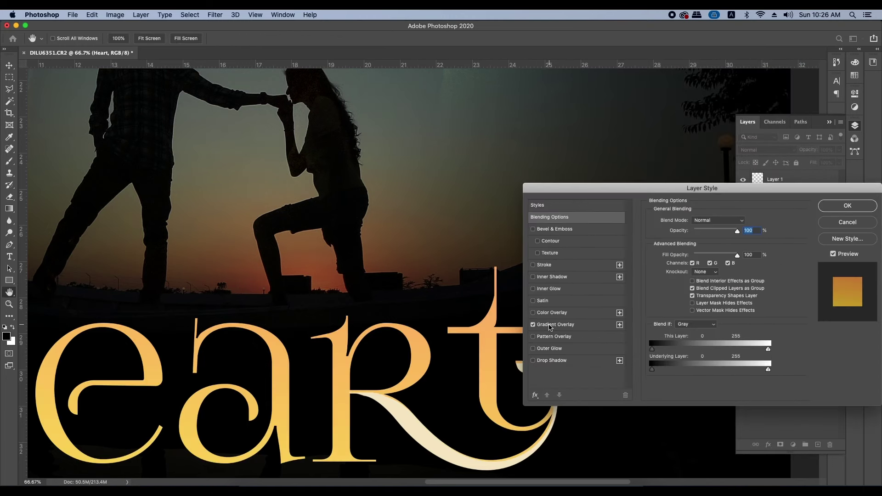
click(581, 323)
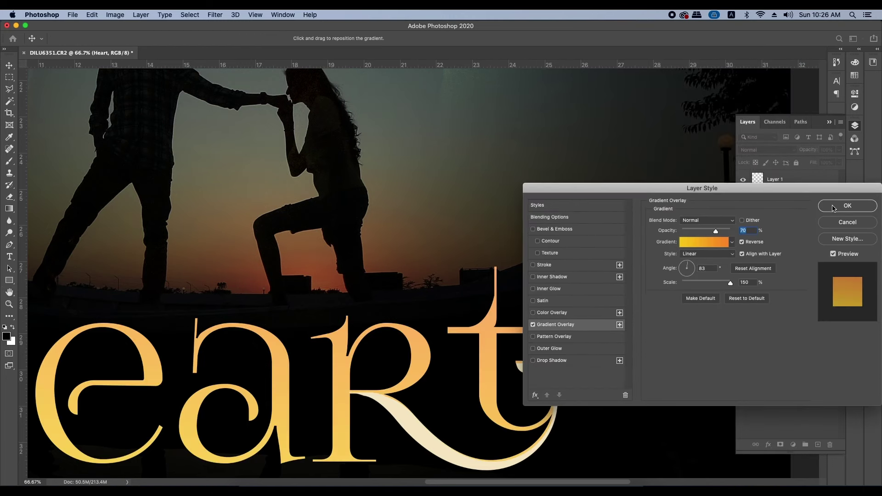
click(713, 242)
click(684, 201)
drag(719, 229, 724, 230)
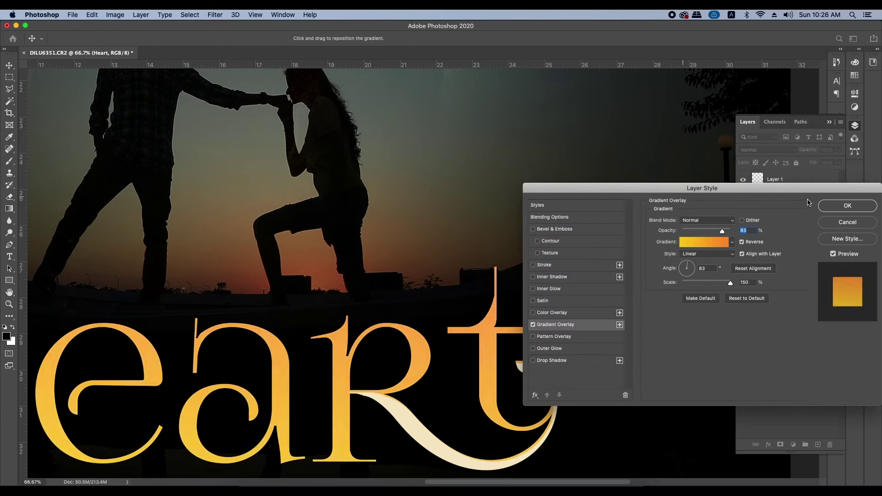
click(830, 206)
Step: Try the Screen and Luminosity blend modes on the tail layer and return it to Screen
click(788, 185)
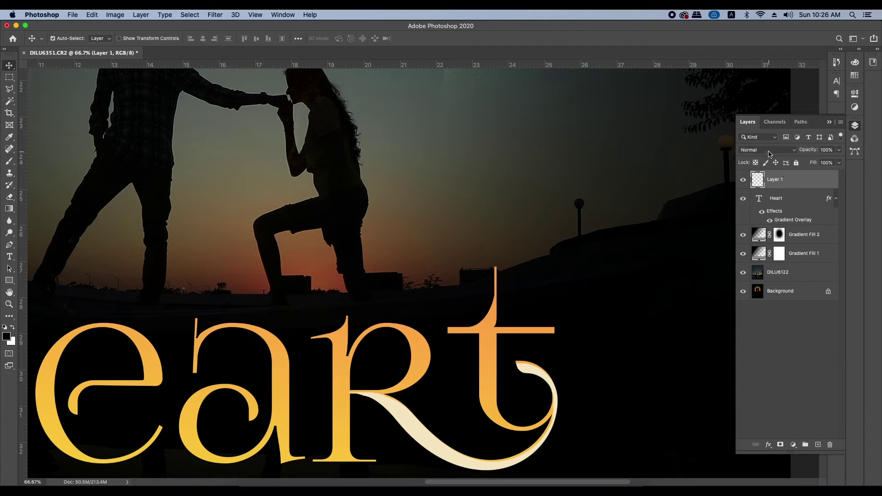
click(768, 150)
click(763, 216)
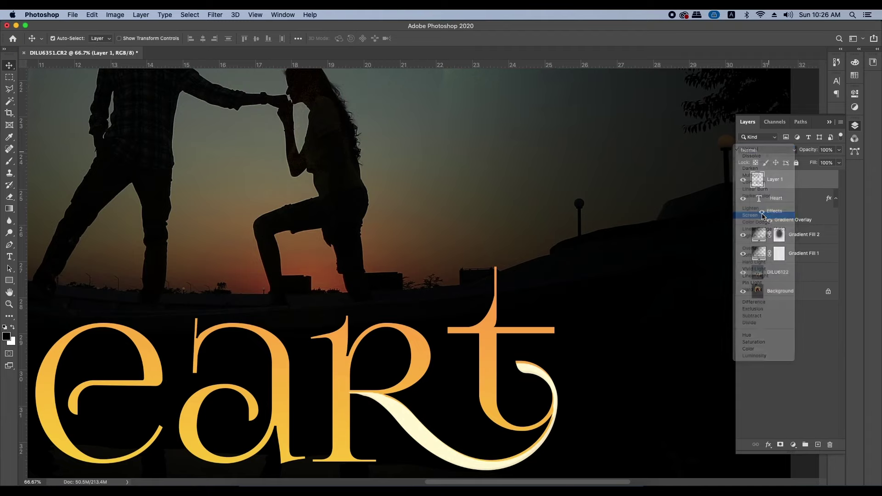
click(756, 150)
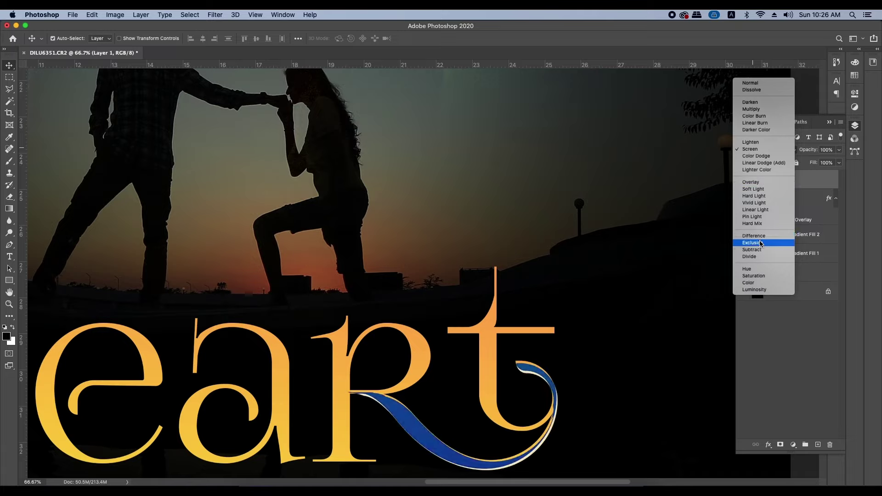
click(754, 291)
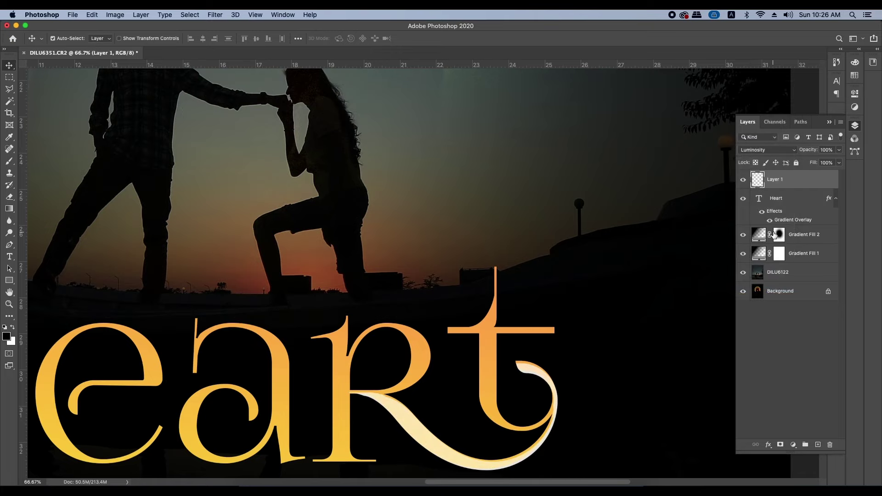
key(shift+alt+s)
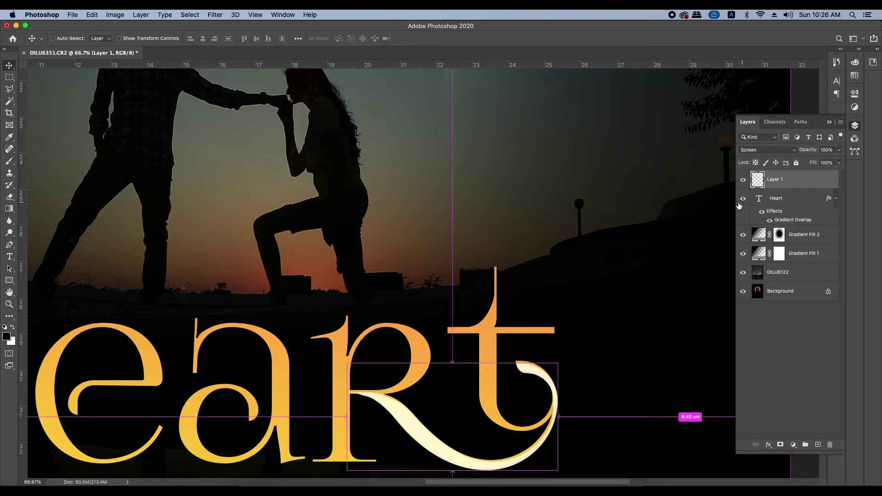
Step: Colorize the tail red with hue 0, saturation 91 and lowered lightness, and set its blend mode to Linear Light
key(super+u)
click(695, 296)
drag(583, 291, 628, 267)
click(577, 291)
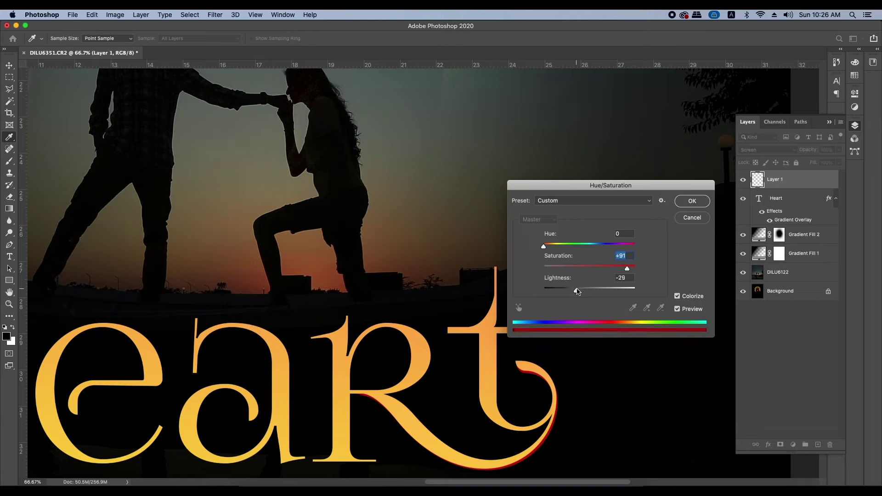
click(692, 201)
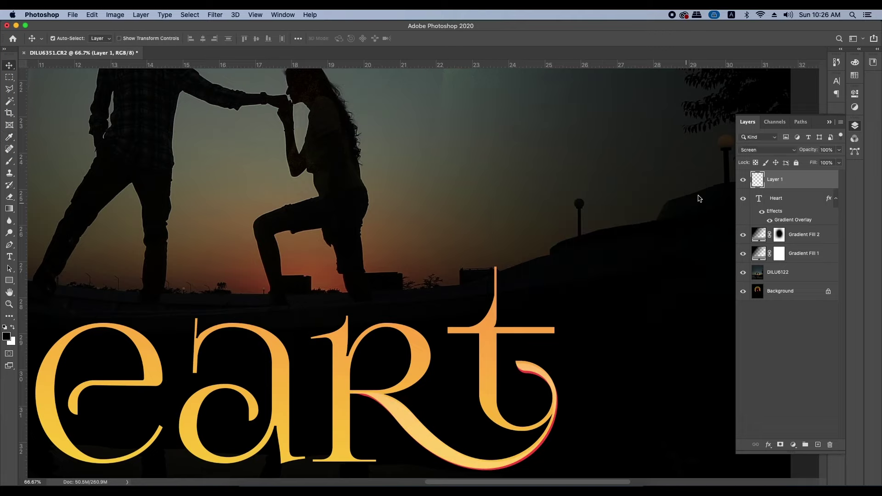
click(766, 150)
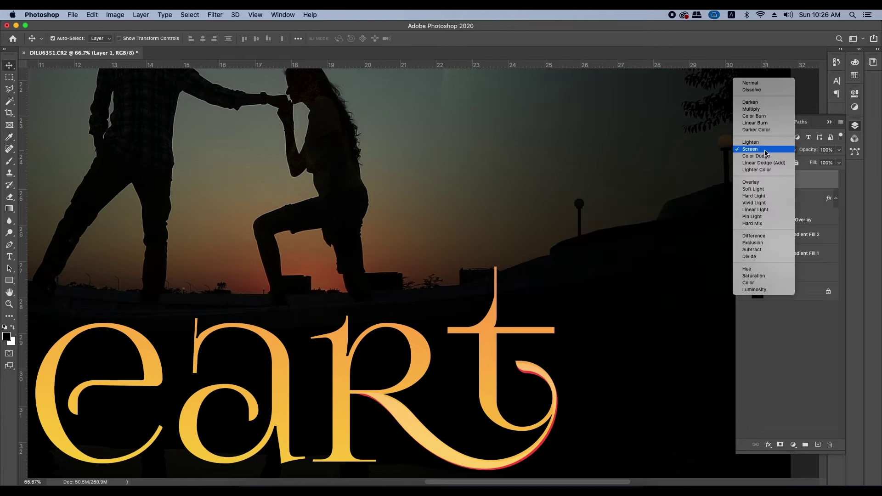
click(749, 211)
Step: Select the tail and Heart text layers together and move them slightly down beneath the couple
key(super+minus)
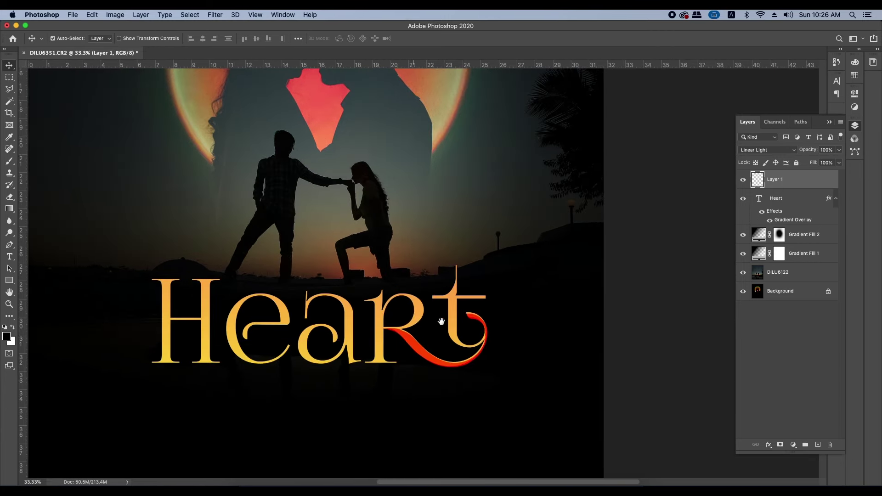
drag(442, 321, 522, 328)
shift+click(784, 214)
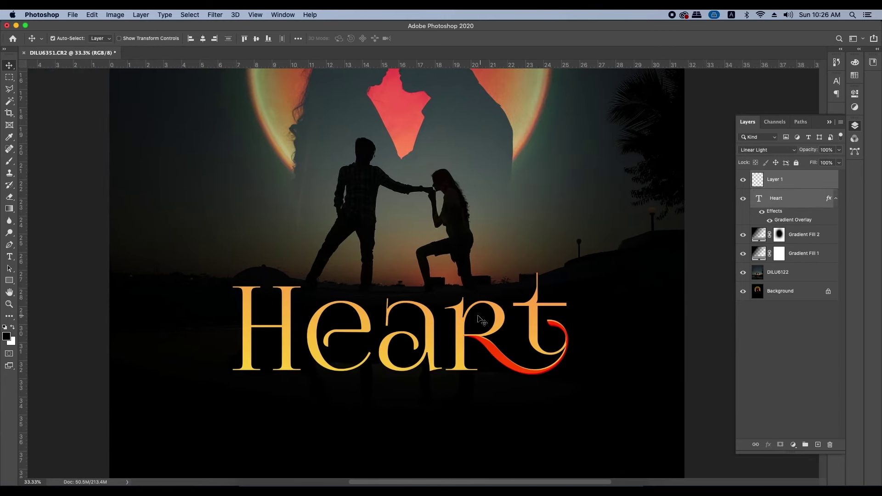
drag(462, 336, 463, 347)
click(478, 396)
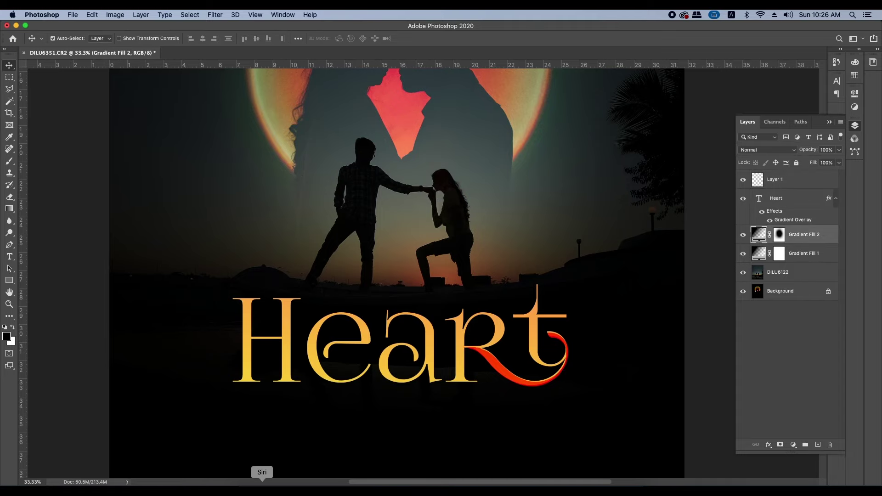
Step: Add a white text line with the couple's names joined by "weds" beneath the Heart title
click(256, 472)
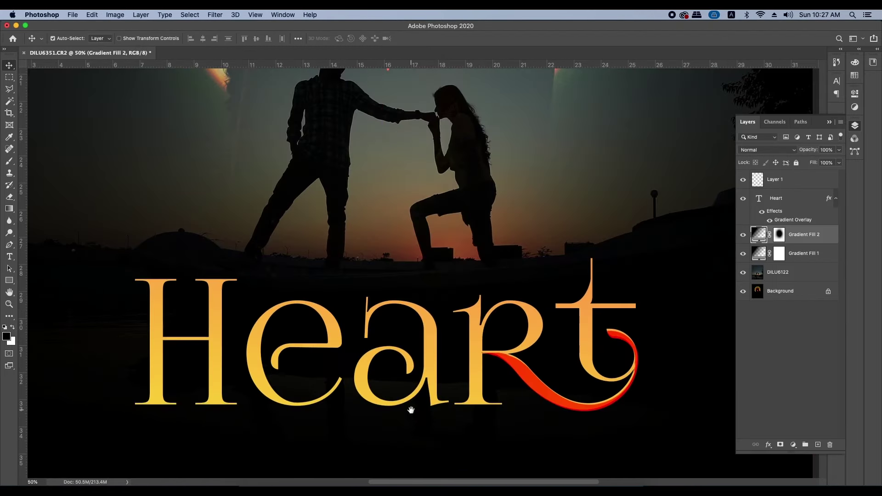
drag(411, 410, 414, 380)
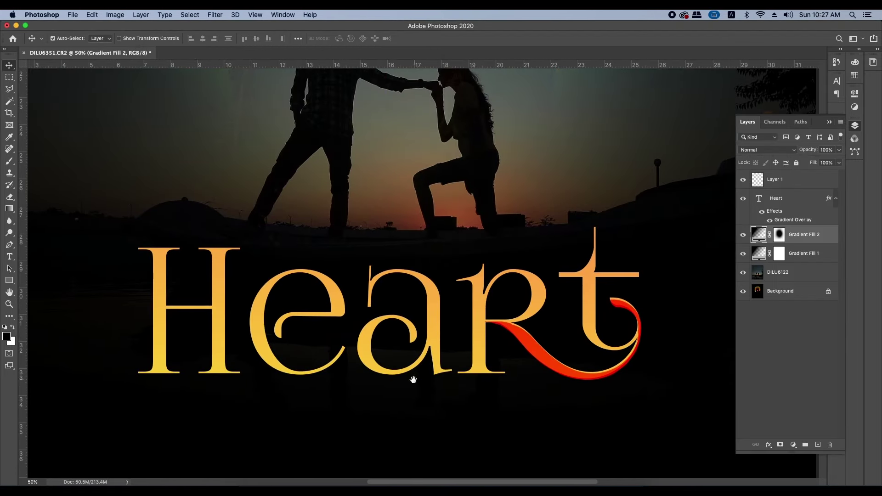
key(t)
click(350, 421)
text(Harsh weds Sharmista)
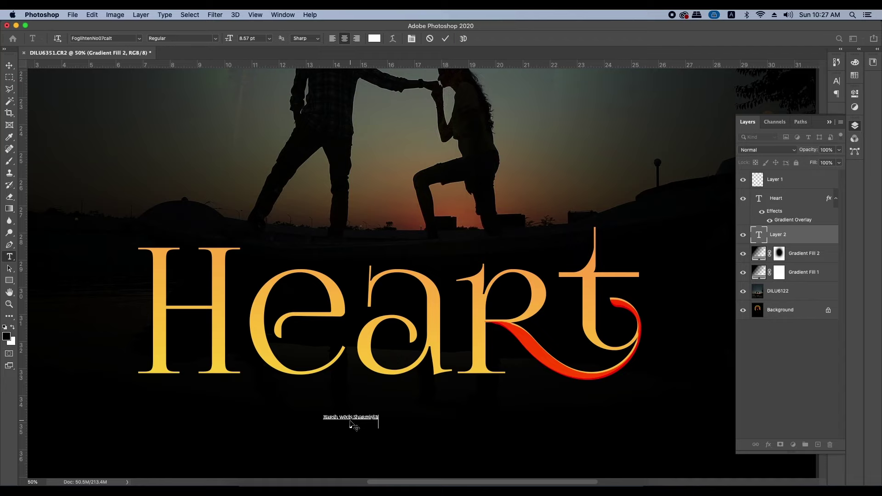
key(super+Return)
Step: Enlarge the names line to about 35 pt and change its font to Arial Regular
key(super+t)
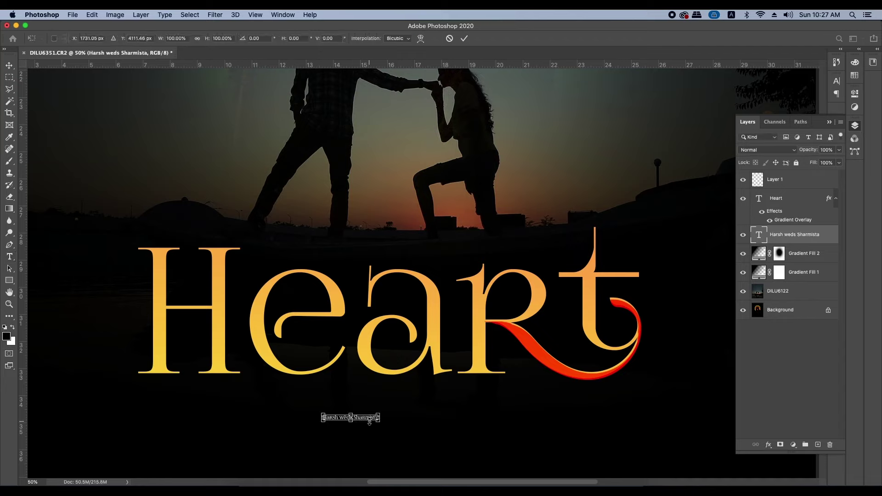
drag(377, 420, 461, 430)
key(Return)
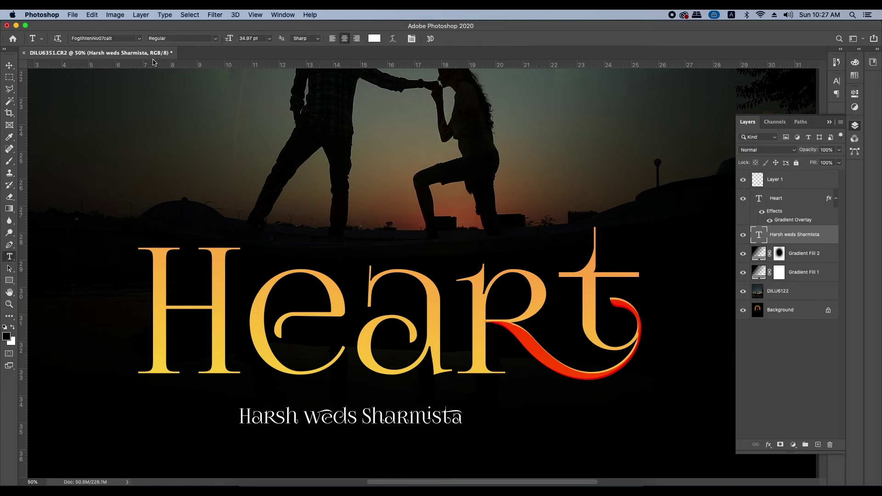
click(139, 38)
click(185, 79)
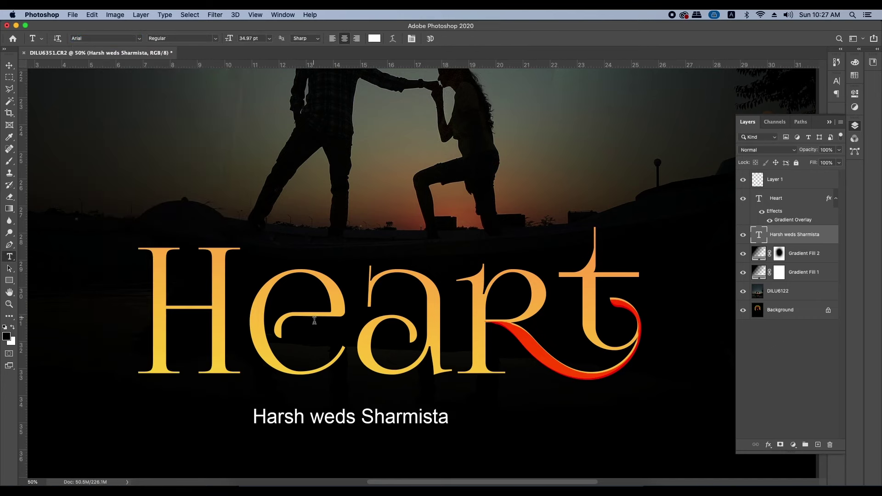
Step: Set the names line in all caps and move it up close beneath the Heart title
click(390, 432)
key(super+a)
key(super+shift+k)
key(super+Return)
key(v)
drag(378, 415, 414, 400)
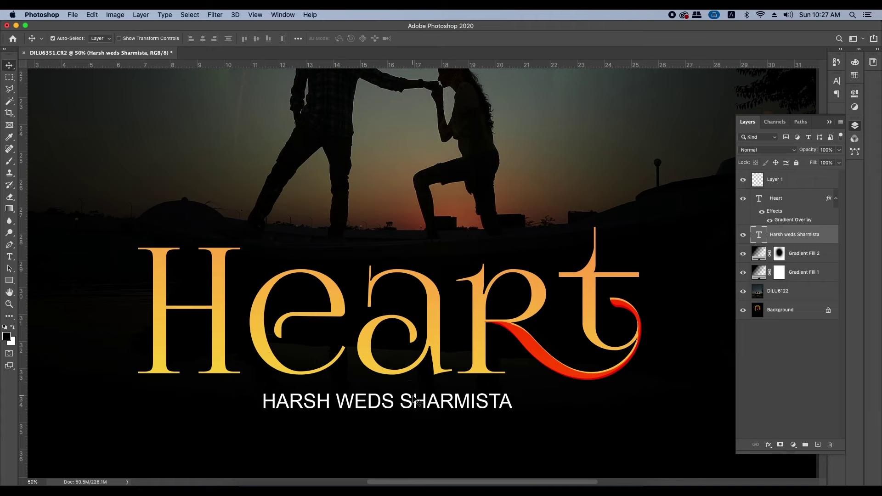
Step: Scale the names line up to about 42 pt beneath the Heart title
key(super+minus)
key(super+minus)
key(super+t)
drag(468, 343, 481, 345)
key(Return)
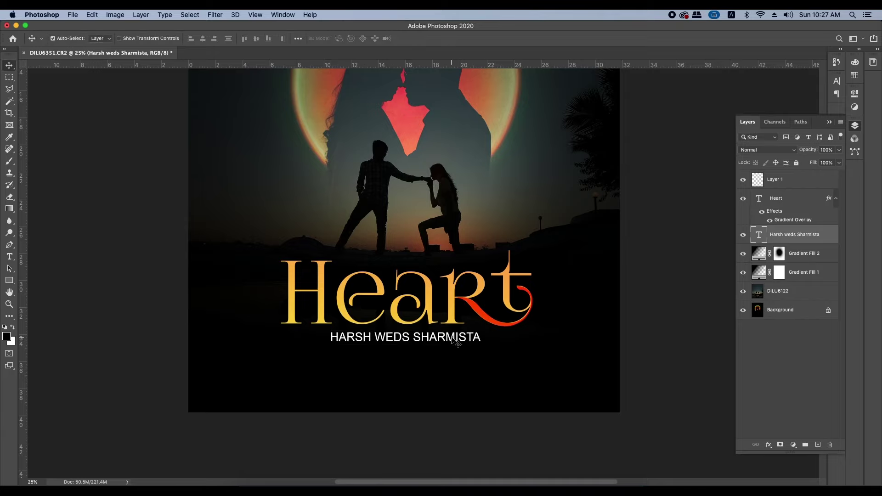
Step: Widen the letter spacing across the whole names line
key(t)
triple_click(452, 337)
key(alt+Right)
key(alt+Right)
key(alt+Right)
key(alt+Right)
key(alt+Right)
key(alt+Right)
key(alt+Right)
key(alt+Right)
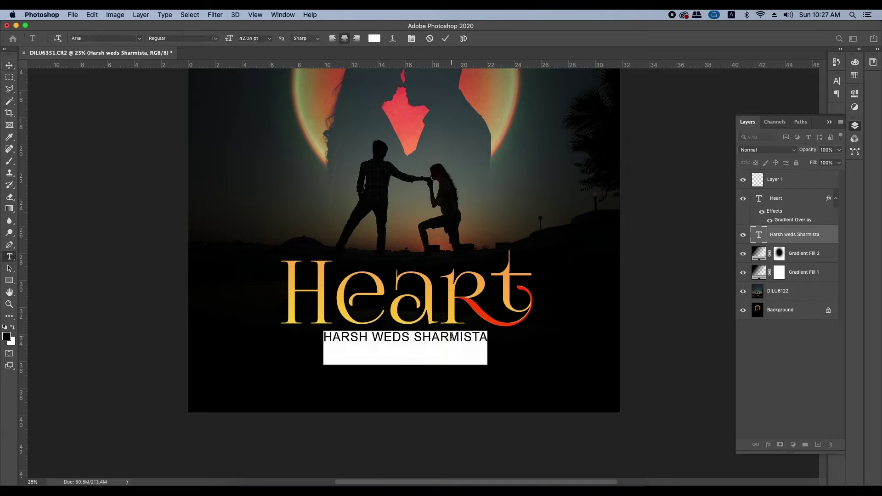
key(super+Return)
Step: Duplicate the names line directly below itself and replace the copy's text with "SAVE OUR DATE"
key(v)
drag(451, 339, 450, 356)
double_click(447, 343)
key(super+Return)
key(v)
key(t)
double_click(451, 354)
text(SAV)
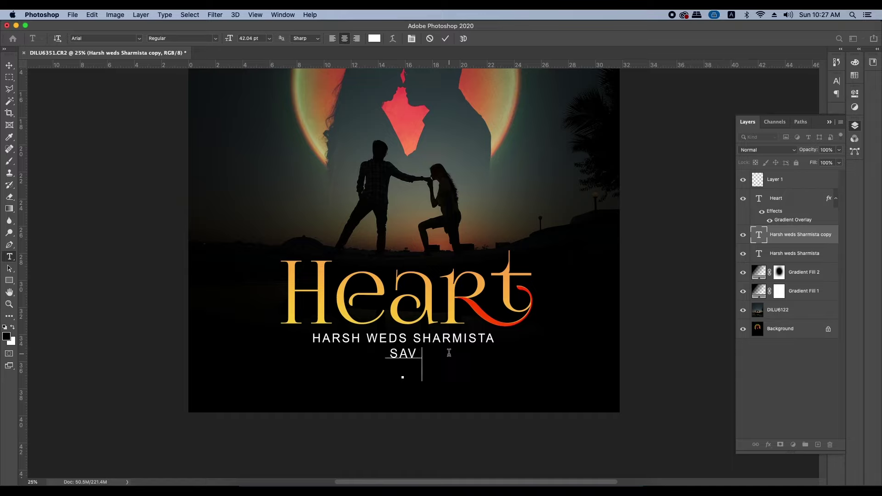
text(E OUR DA)
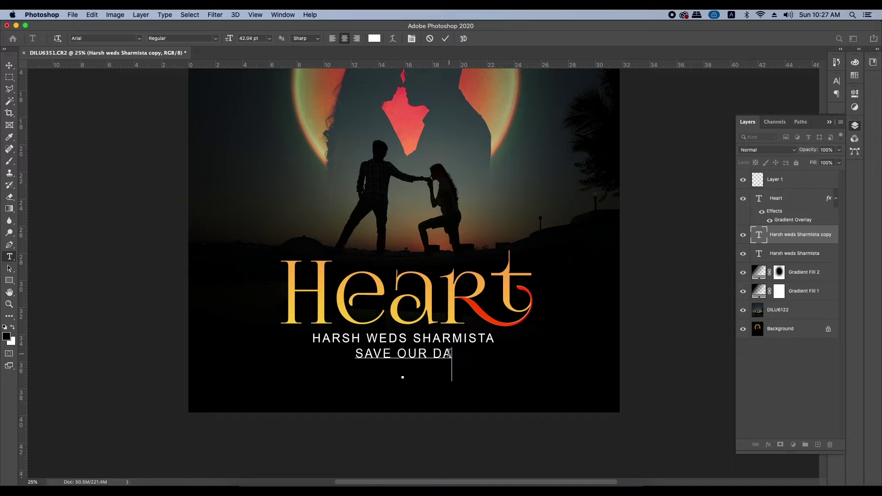
text(TE)
key(Escape)
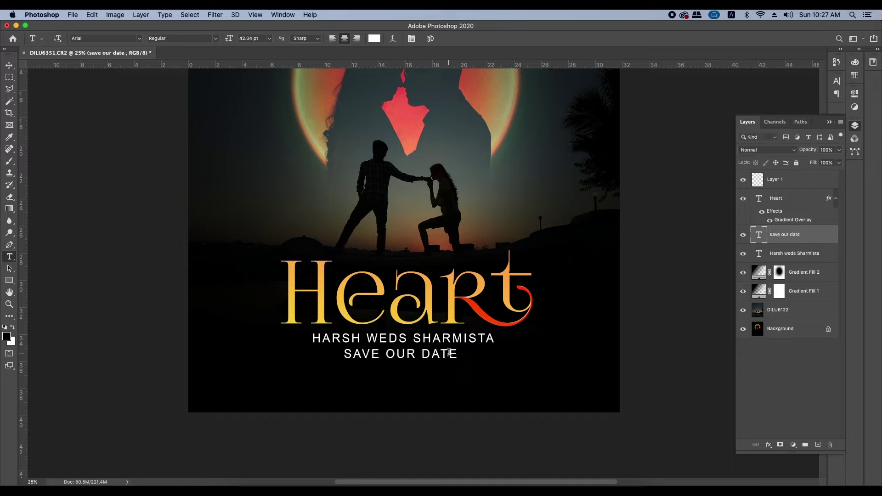
Step: Move the SAVE OUR DATE line slightly down and to the right beneath the names line
key(v)
click(444, 355)
drag(448, 356, 453, 371)
key(Escape)
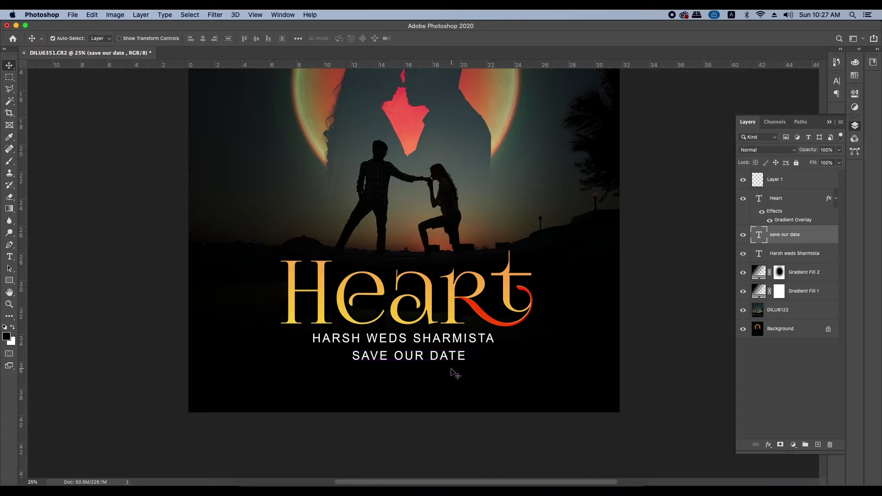
key(t)
click(453, 370)
key(Escape)
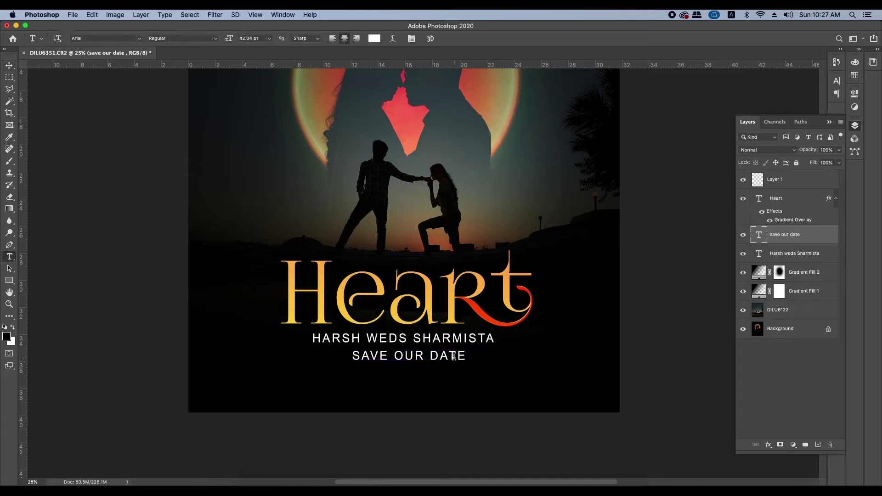
Step: Duplicate the SAVE OUR DATE line below itself and replace the copy's text with "25/03/2022"
key(v)
drag(453, 355, 455, 372)
key(t)
click(454, 370)
key(ctrl+a)
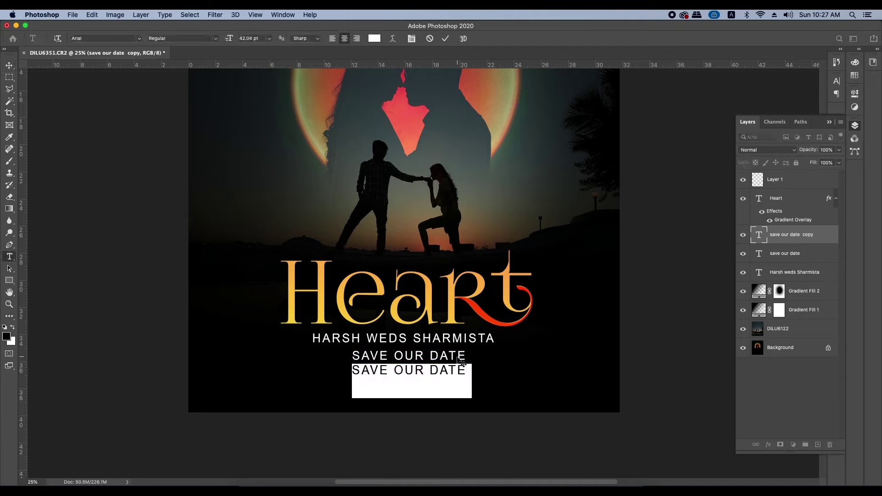
text(25/03/2)
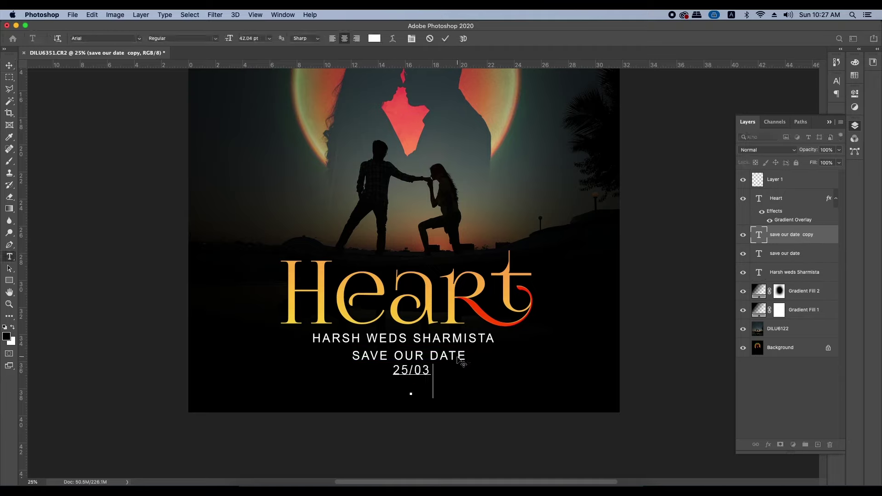
text(22)
key(Escape)
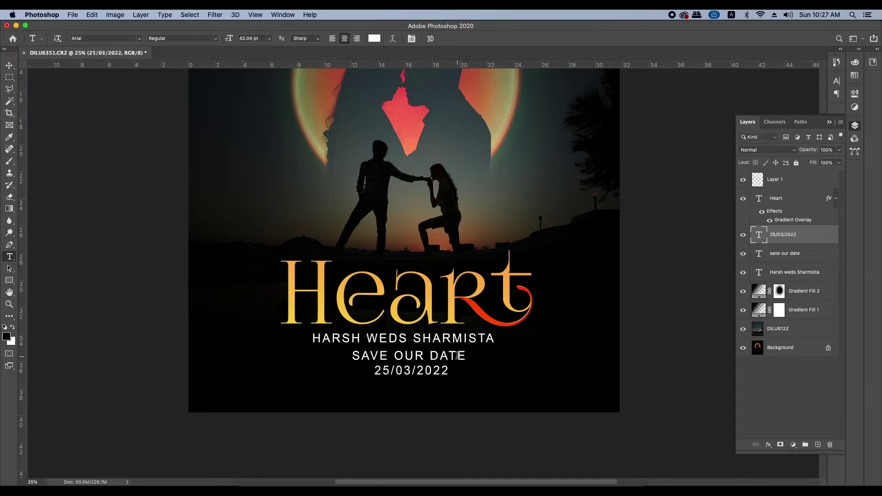
Step: Shrink the 25/03/2022 line to 27.32 pt and nudge it up closer to the SAVE OUR DATE line
key(v)
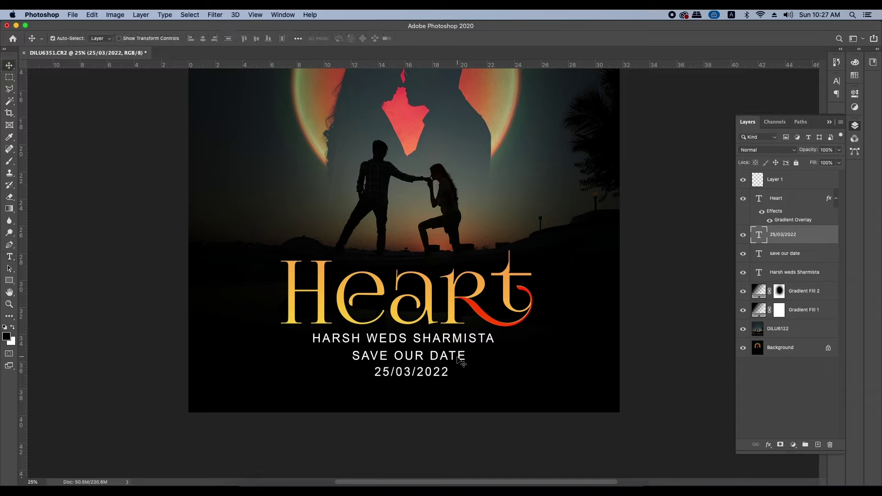
key(t)
click(430, 367)
key(ctrl+a)
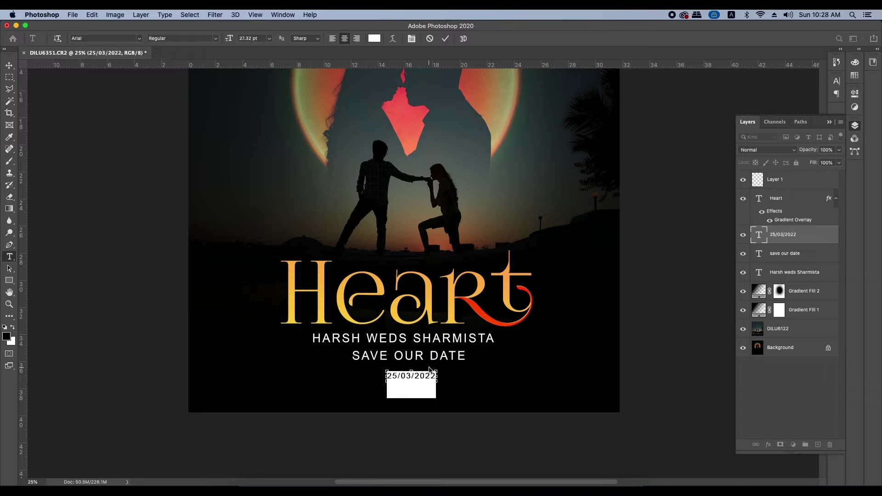
key(Escape)
key(v)
key(shift+Up)
key(shift+Up)
key(shift+Up)
key(shift+Up)
key(shift+Up)
key(shift+Up)
key(shift+Up)
key(shift+Up)
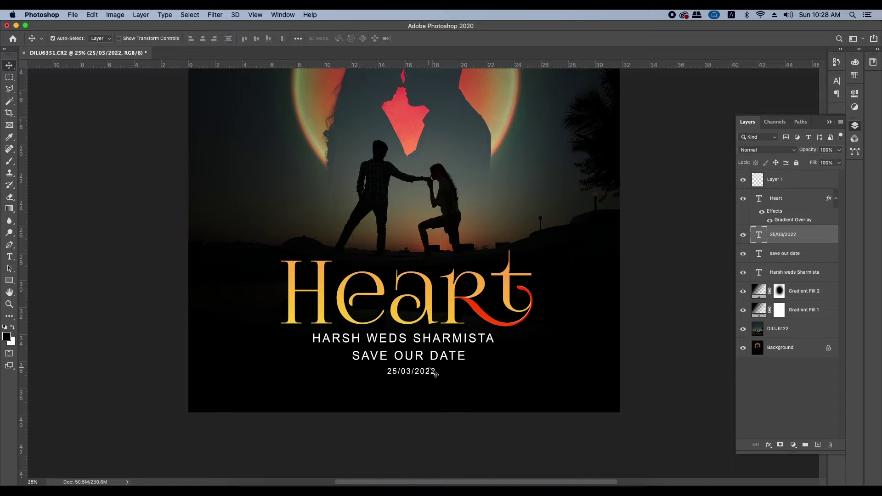
Step: Examine the whole composite and the silhouetted couple up close to check the overall layout
key(ctrl+minus)
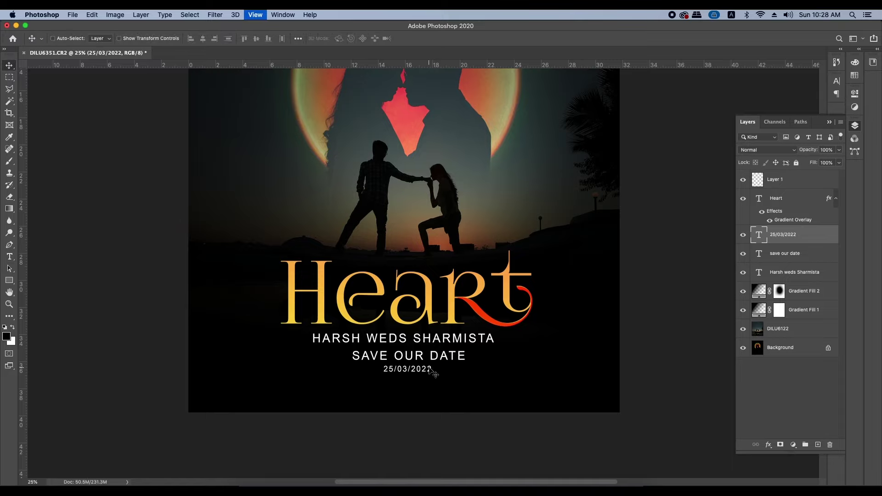
key(ctrl+minus)
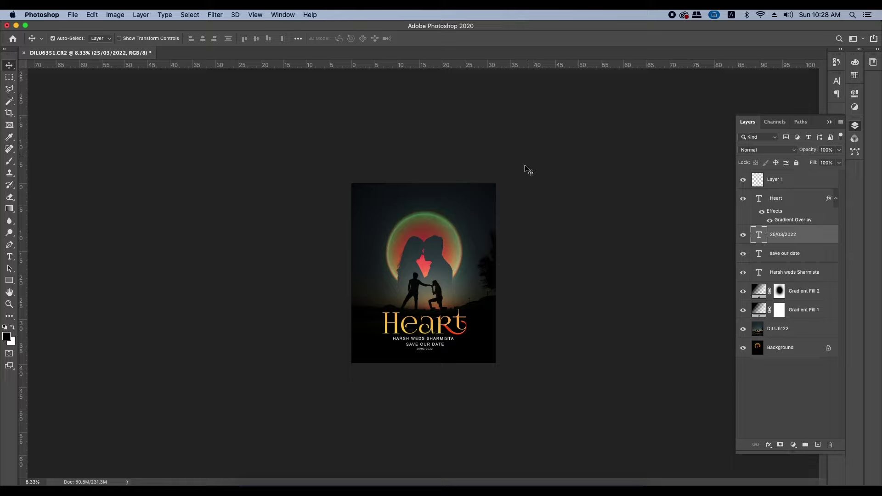
ctrl+click(448, 301)
ctrl+click(448, 299)
ctrl+click(448, 299)
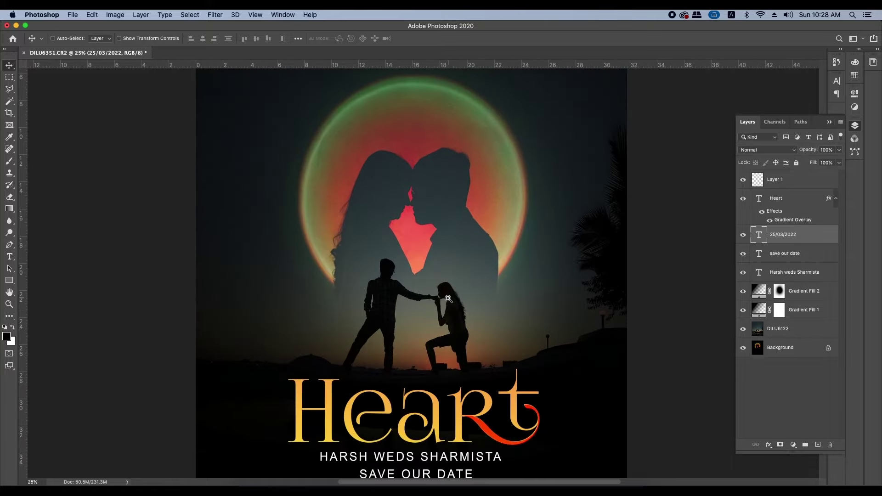
ctrl+click(448, 298)
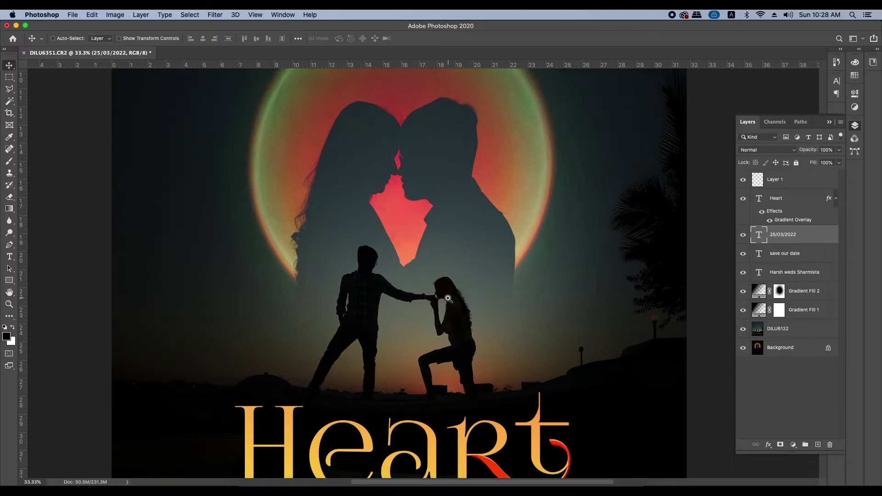
ctrl+alt+click(448, 299)
ctrl+alt+click(448, 299)
ctrl+alt+click(448, 299)
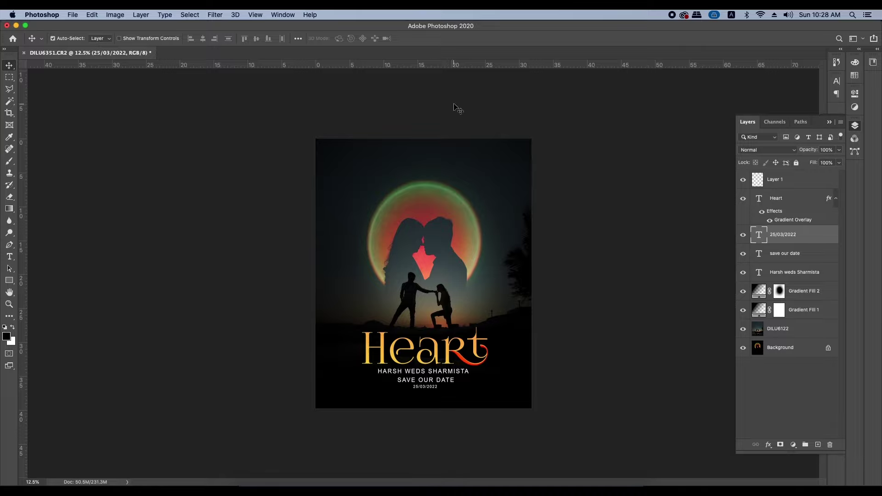